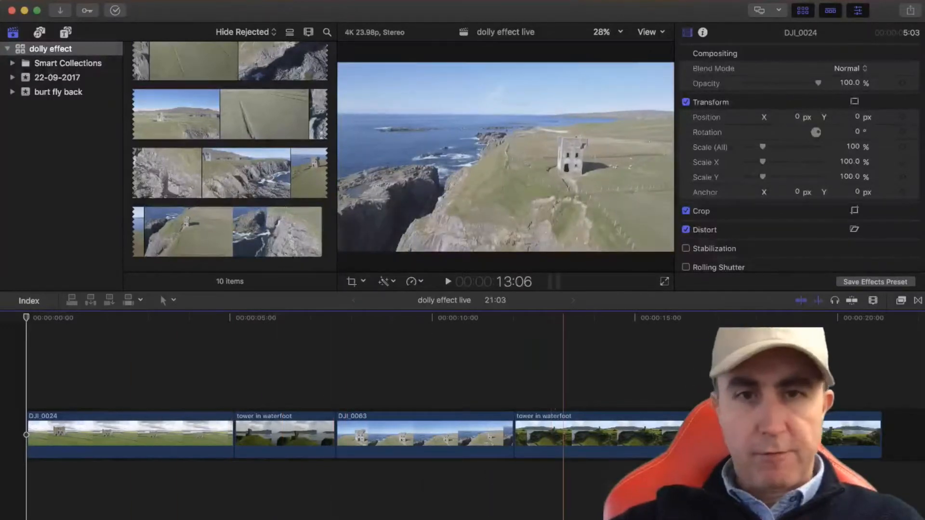
Duplicate the DJI_0024 clip and place the copy at the end of the original
left_click(152, 424)
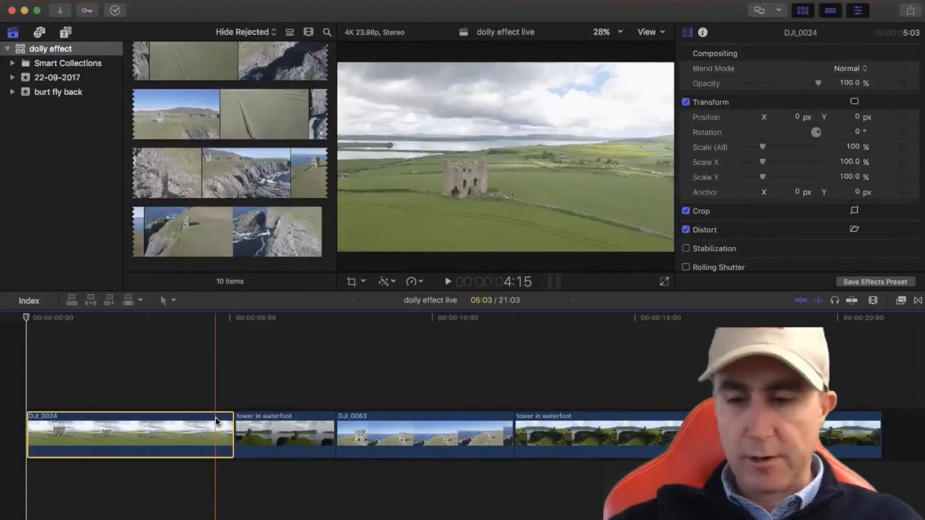
left_click(233, 397)
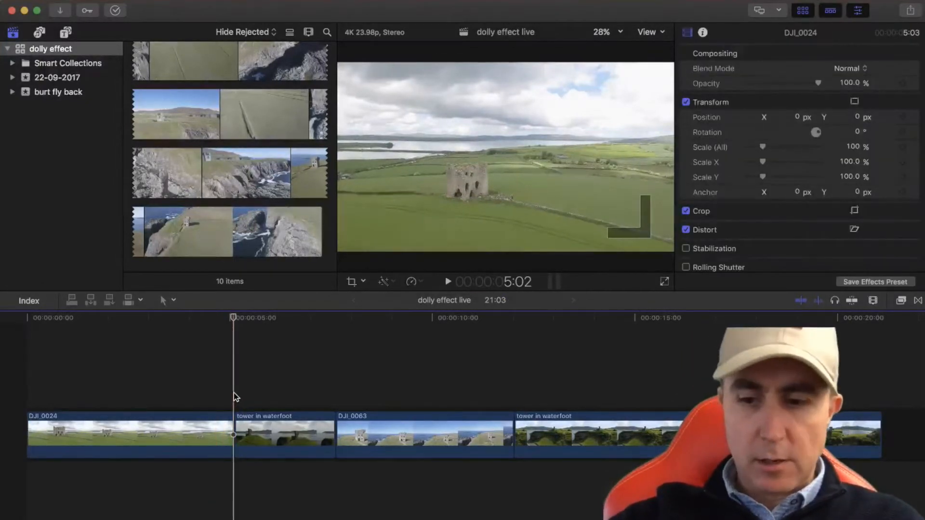
key("super+v")
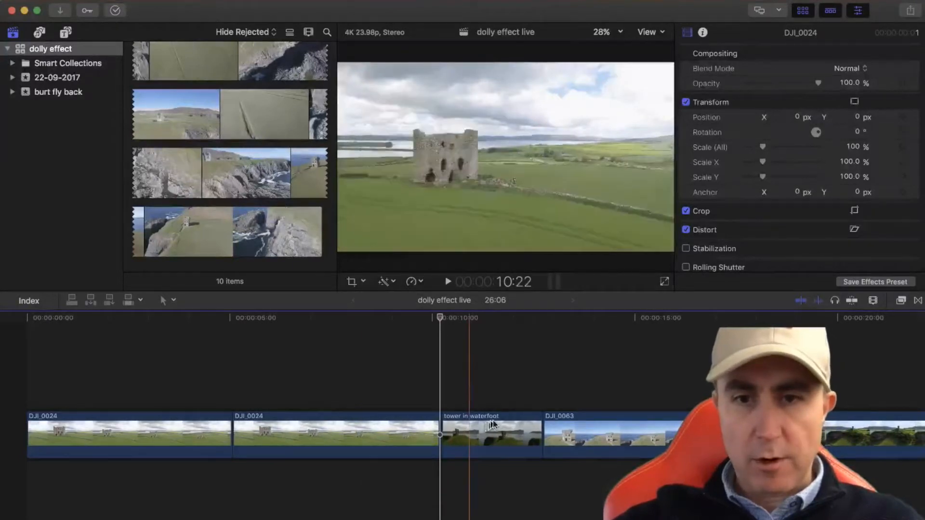
Reverse the short "tower in waterfoot" clip that sits between DJI_0024 and DJI_0063
left_click(487, 415)
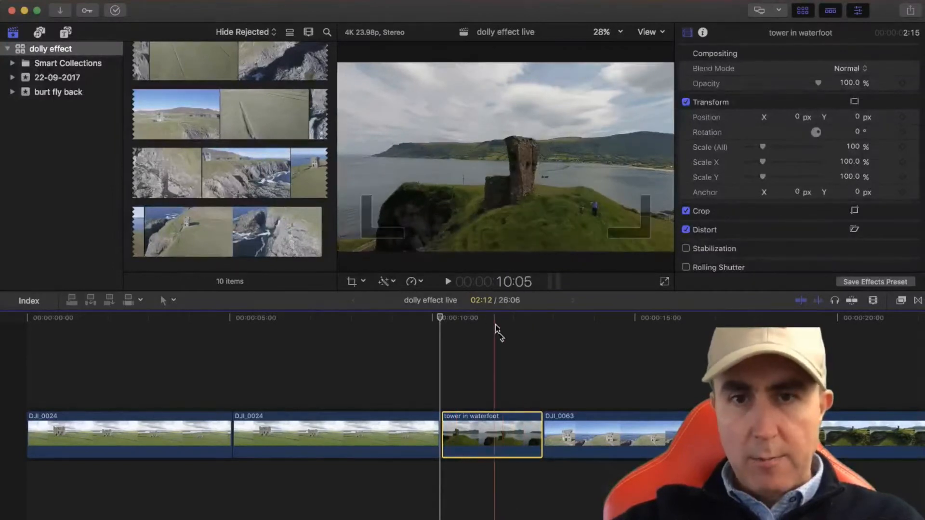
left_click(502, 359)
left_click(484, 424)
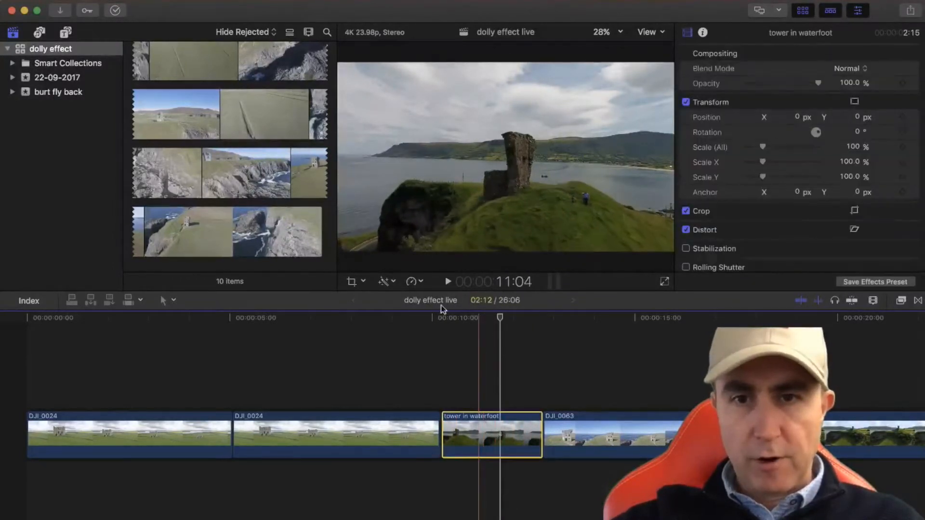
left_click(421, 283)
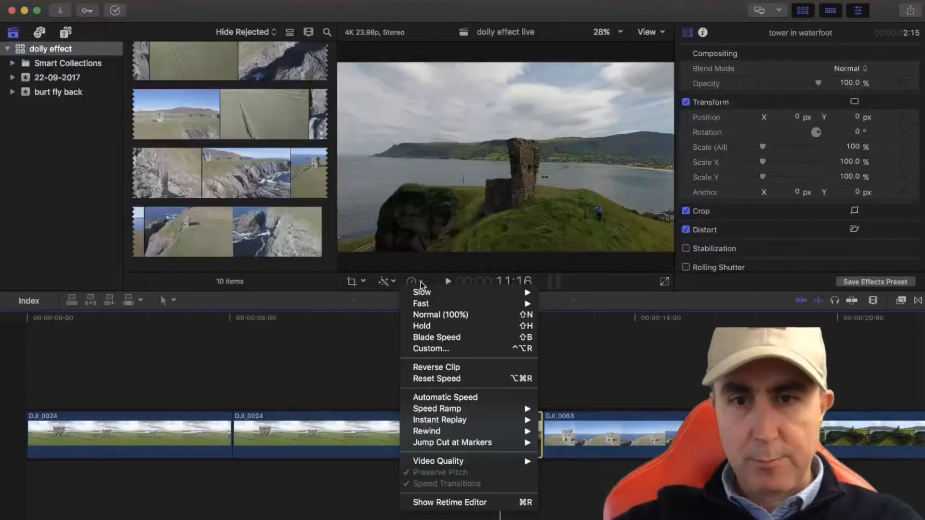
mouse_move(436, 424)
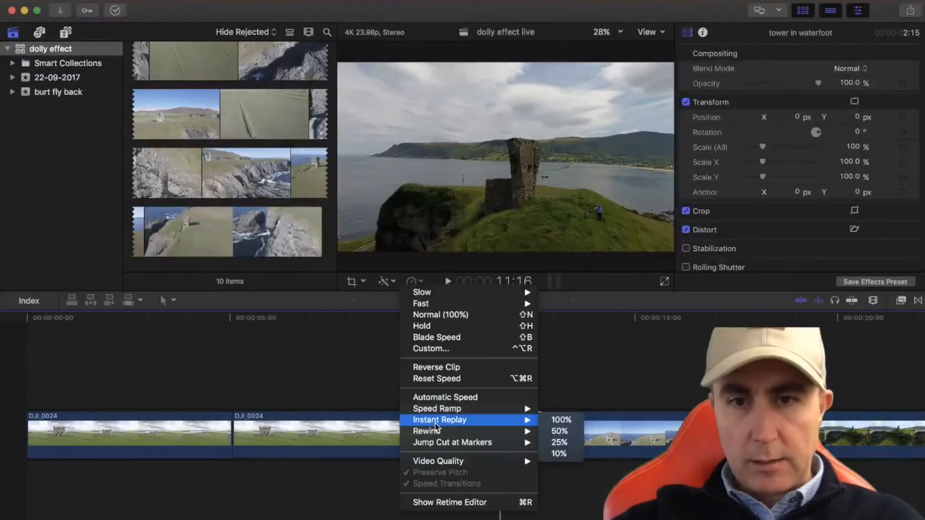
left_click(443, 370)
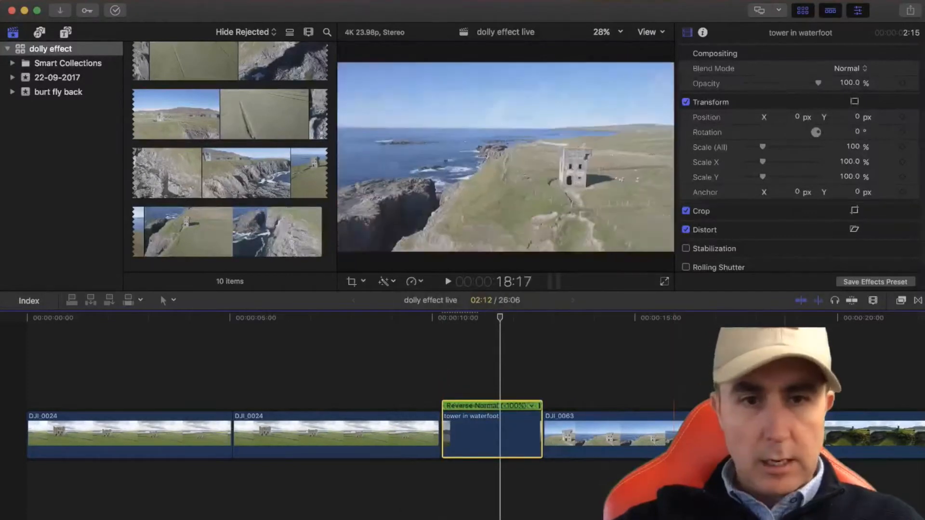
Reverse the long "tower in waterfoot" clip that follows DJI_0063
left_click(790, 434)
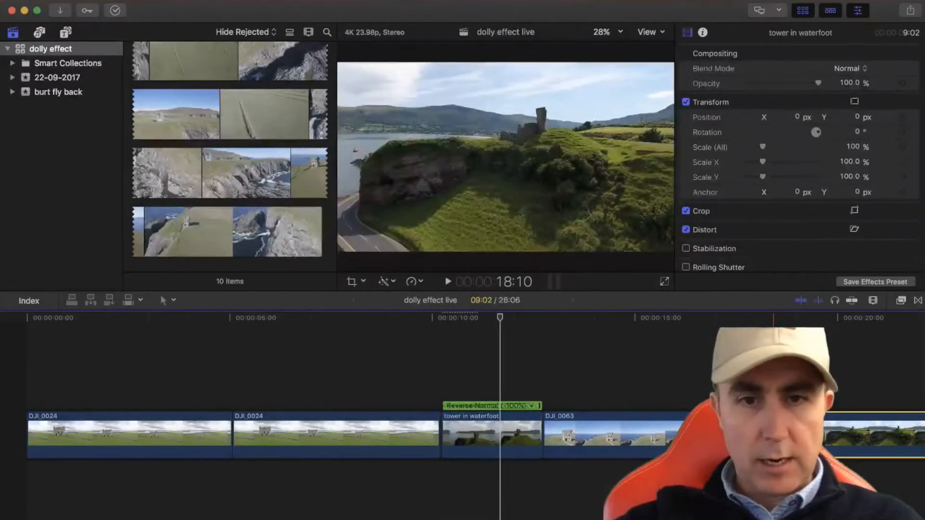
left_click(774, 435)
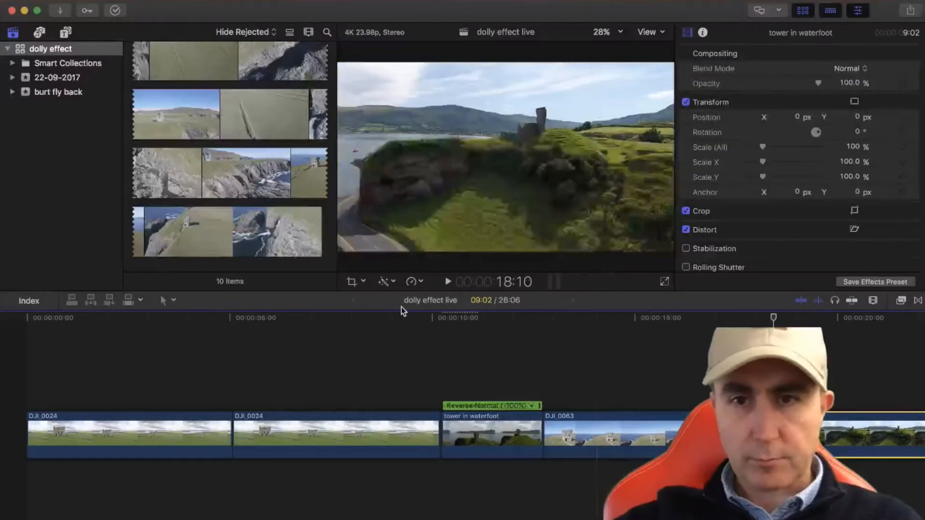
left_click(417, 284)
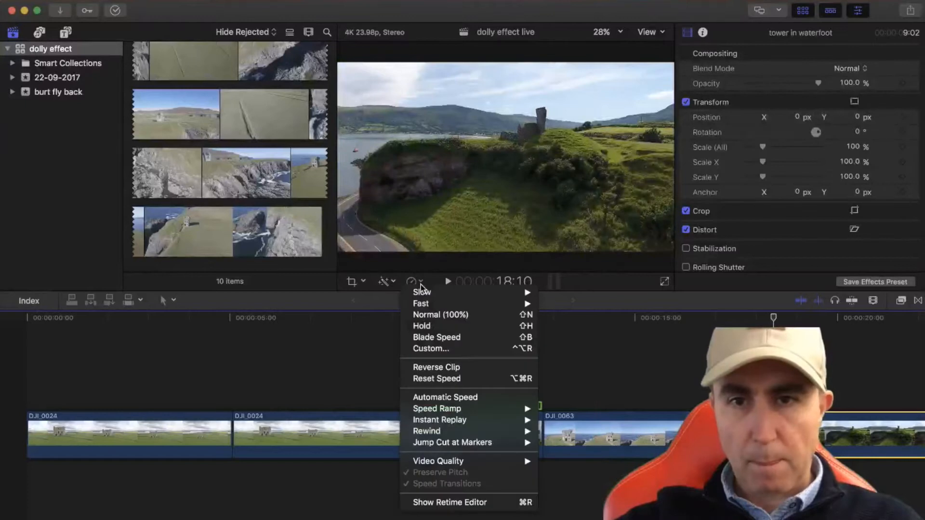
left_click(427, 367)
Retime the long reversed "tower in waterfoot" clip to the fast -2x speed
scroll(585, 386, "right", 5)
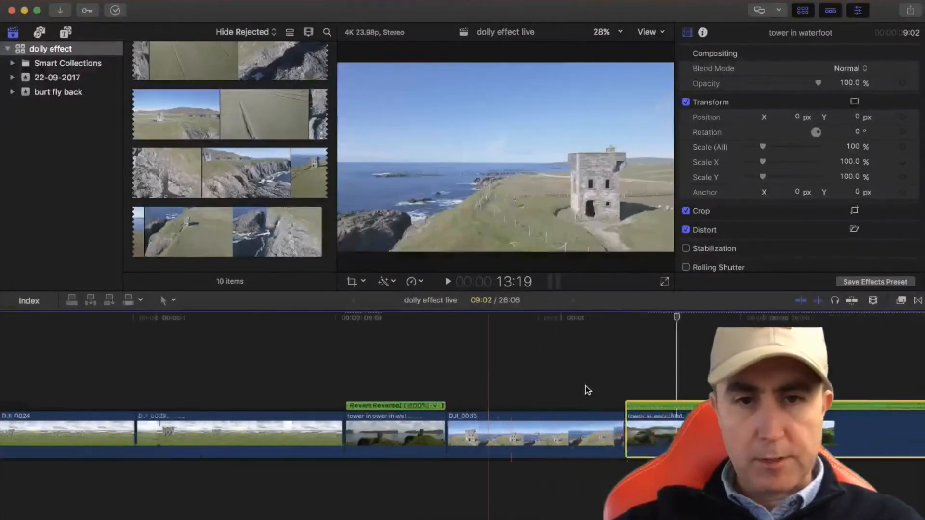
scroll(586, 386, "right", 5)
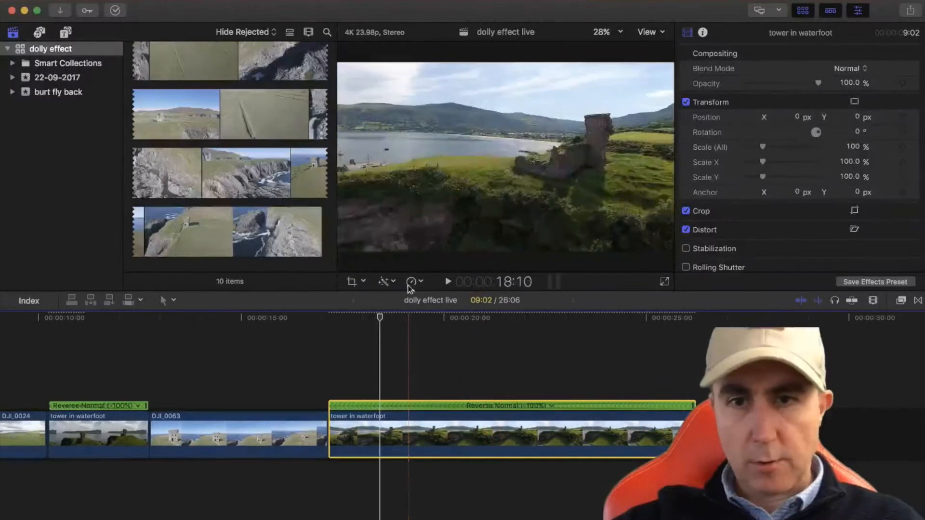
left_click(420, 286)
mouse_move(426, 303)
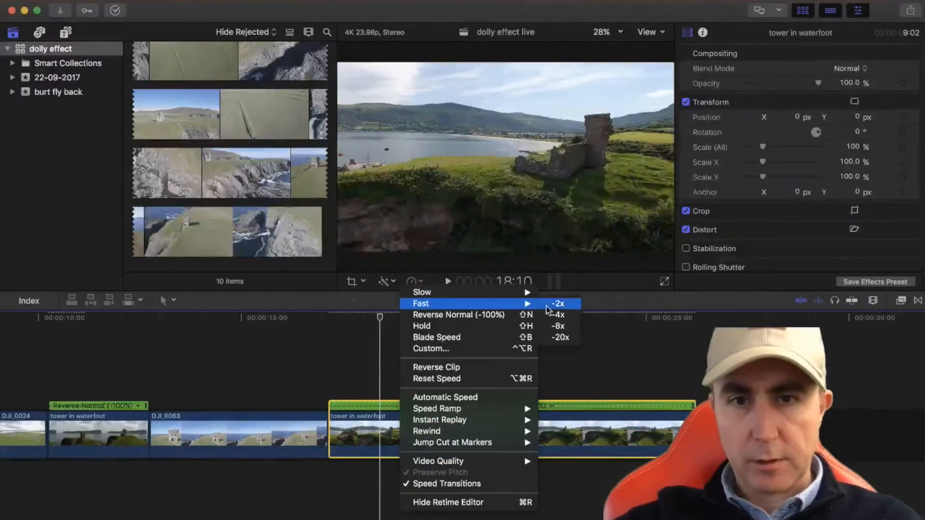
left_click(554, 304)
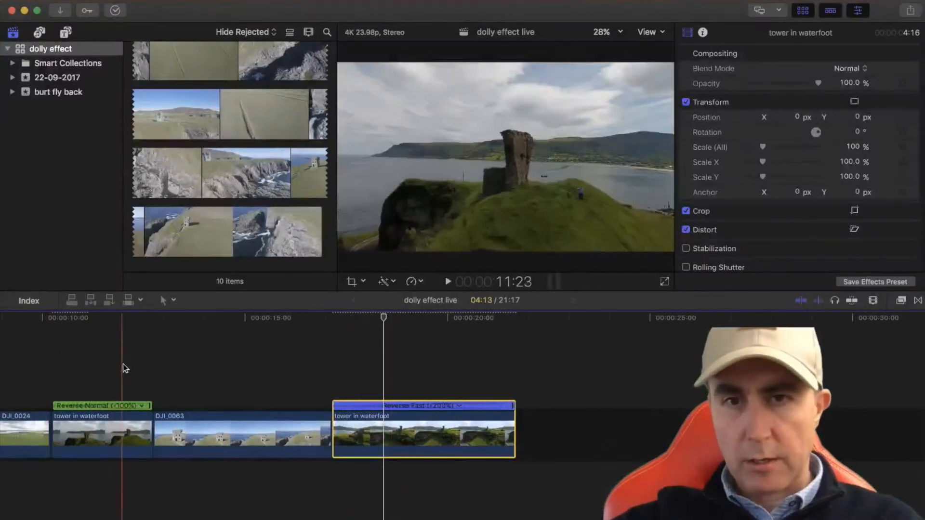
Paste a copy of the short "tower in waterfoot" clip directly after the reversed one
scroll(198, 362, "left", 10)
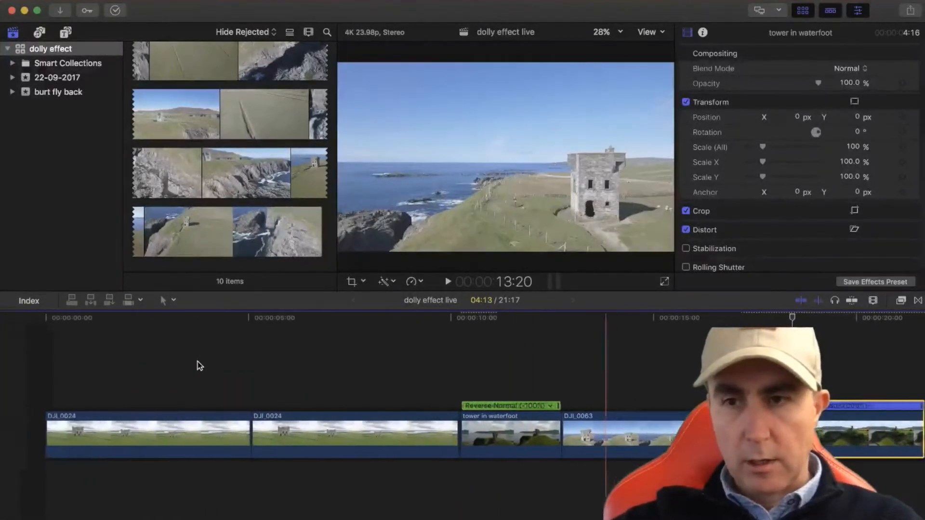
left_click(492, 440)
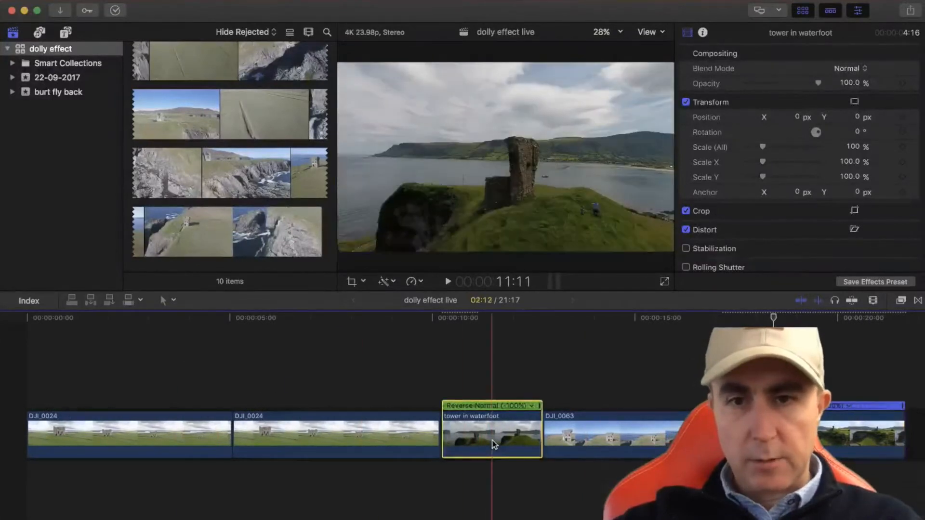
left_click(543, 385)
key("super+v")
Paste a copy of the DJI_0063 clip directly after the original
scroll(544, 386, "right", 5)
scroll(544, 385, "right", 2)
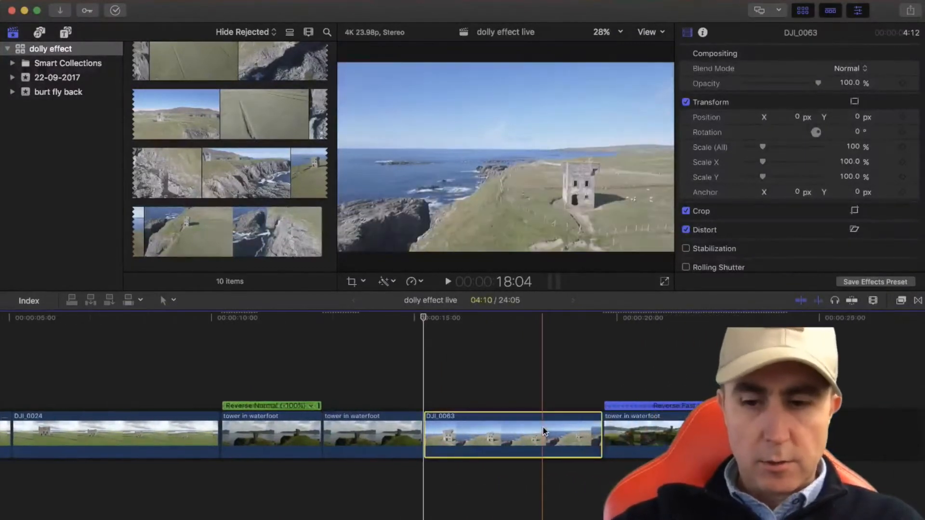
left_click(603, 383)
key("super+v")
Duplicate the sped-up "tower in waterfoot" clip at the end of the timeline
scroll(602, 381, "right", 5)
left_click(619, 444)
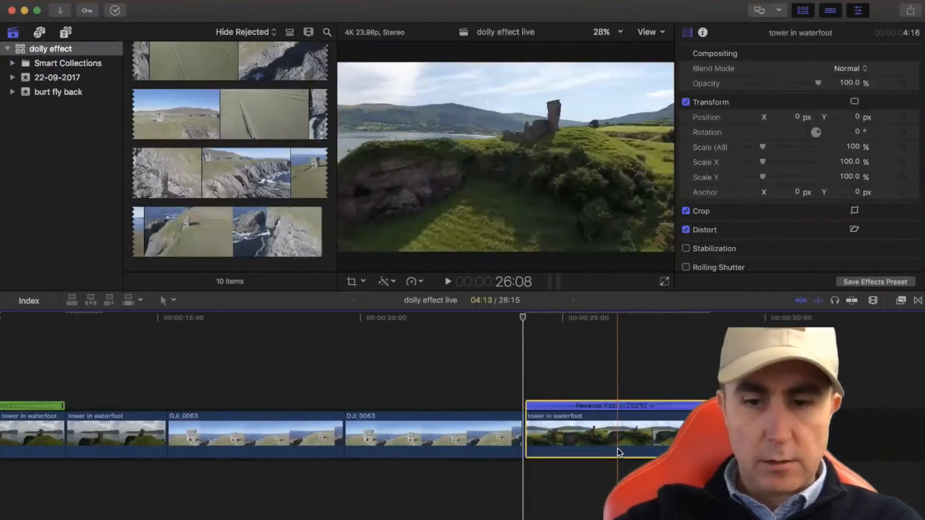
key("super+c")
key("super+v")
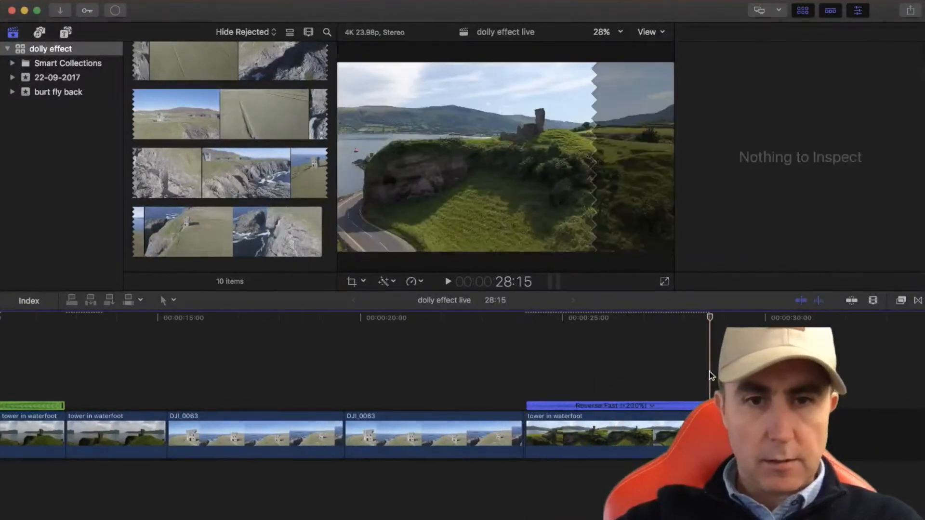
Keyframe Scale (All) of the first DJI_0024 clip at 230% near its end, at 5:00
scroll(266, 362, "left", 10)
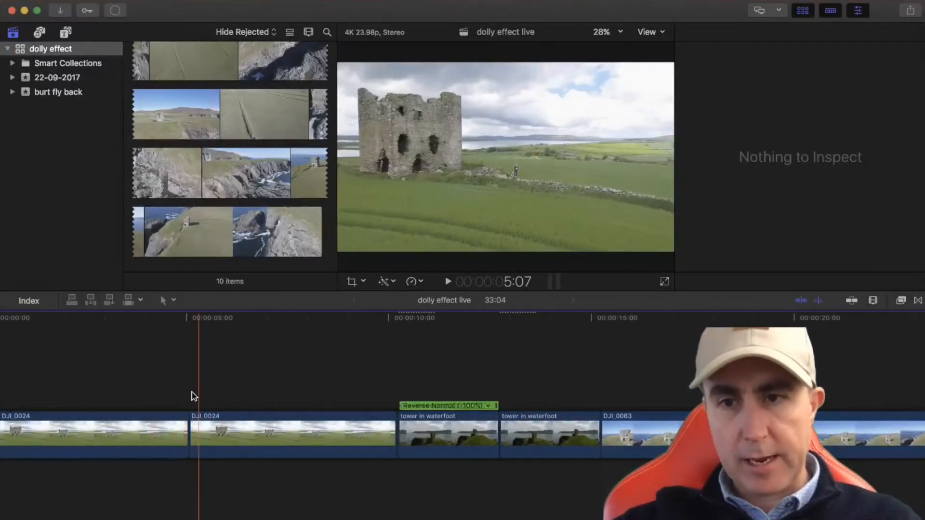
left_click(174, 418)
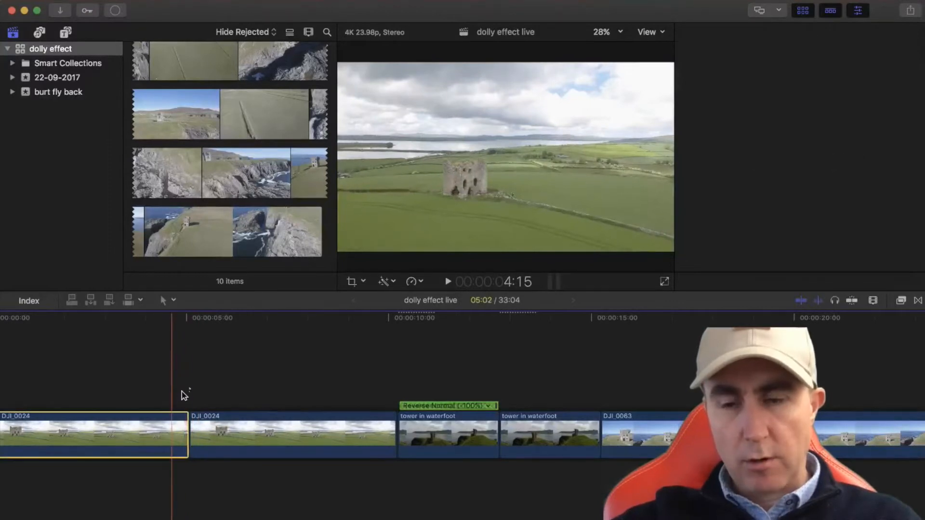
key("super+4")
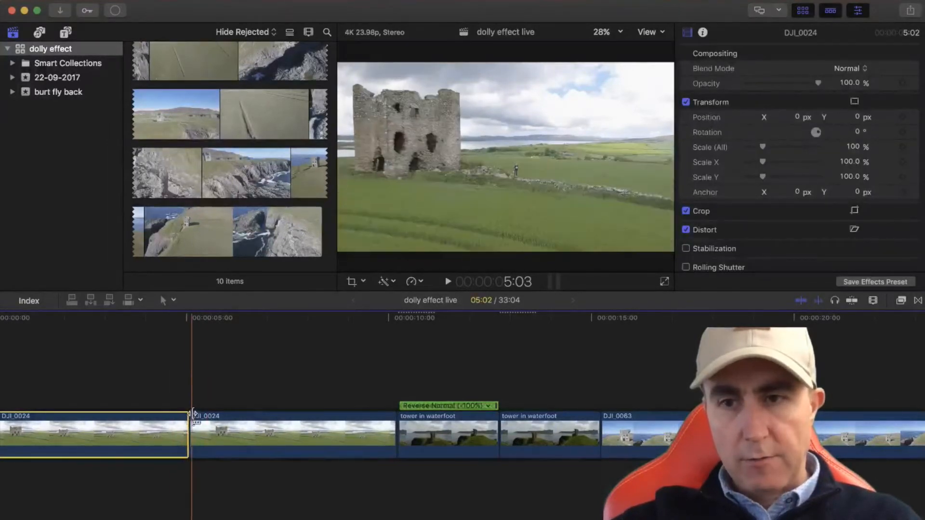
scroll(126, 416, "left", 3)
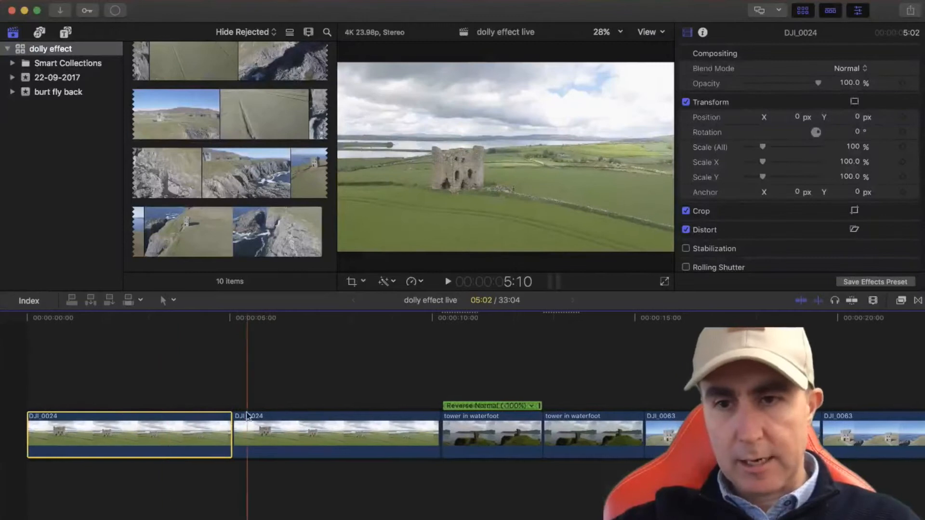
left_click(230, 386)
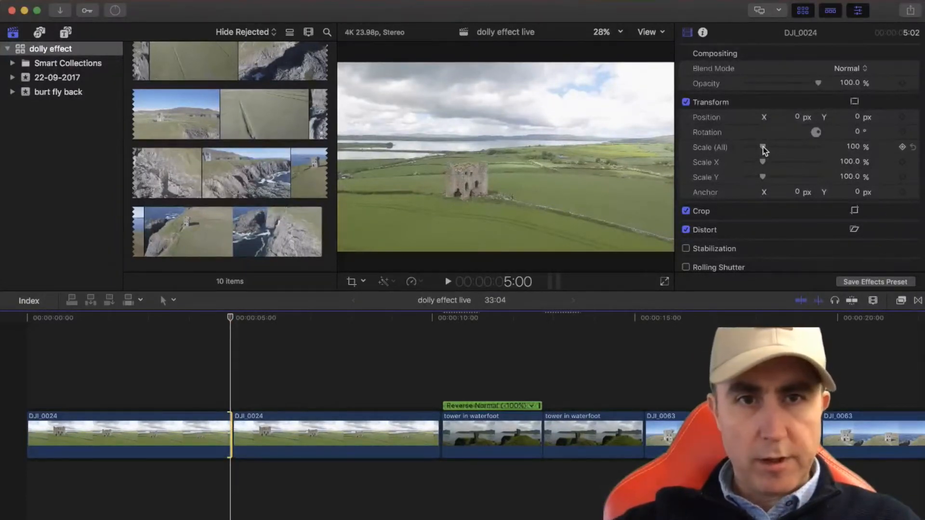
left_click_drag(762, 147, 785, 150)
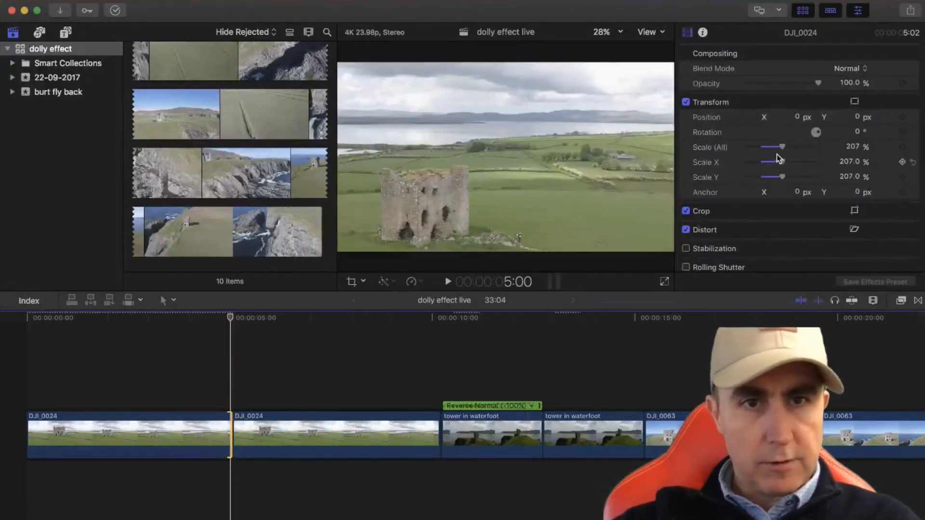
left_click_drag(782, 149, 786, 148)
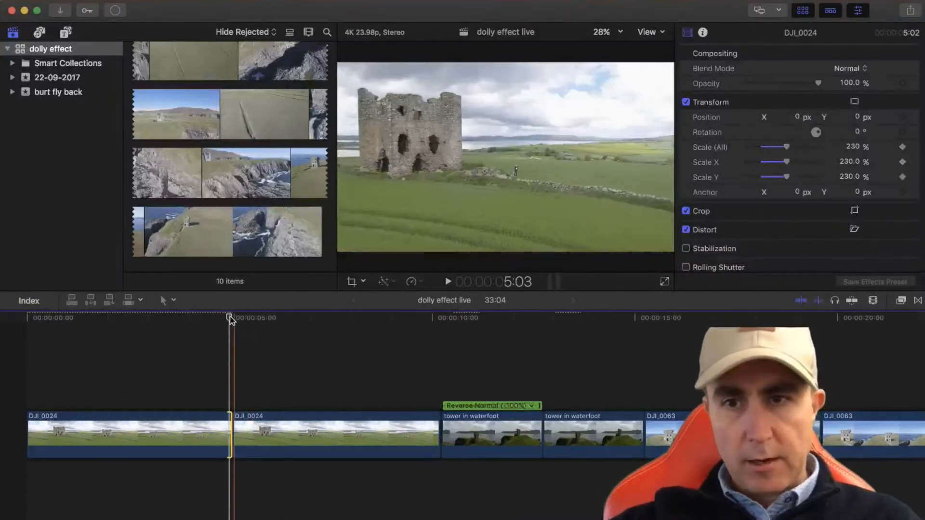
At the start of the first DJI_0024 clip, set Scale (All) to 100%
left_click_drag(229, 318, 30, 338)
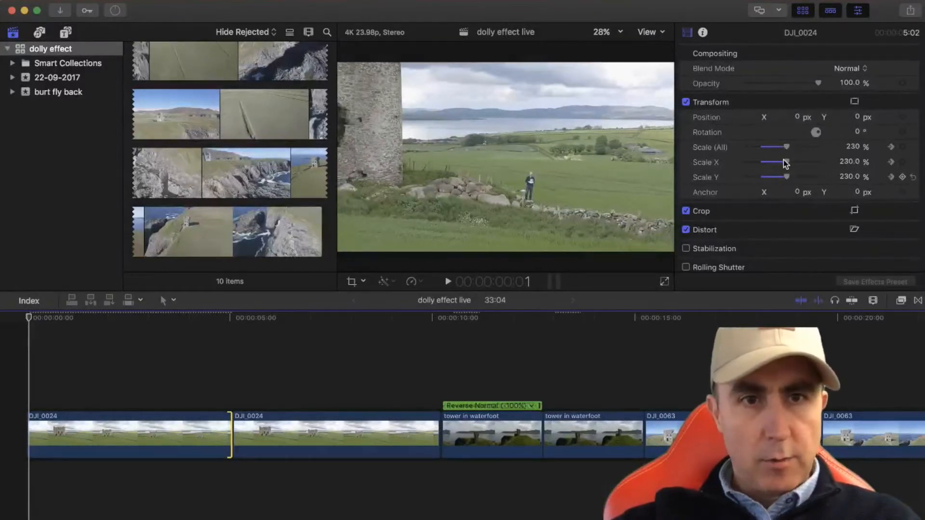
left_click(855, 149)
type("100")
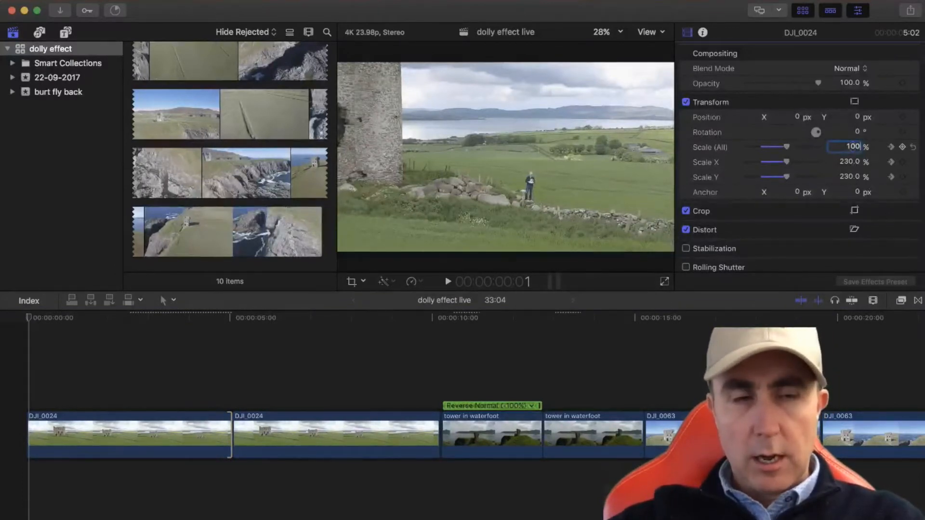
key("Return")
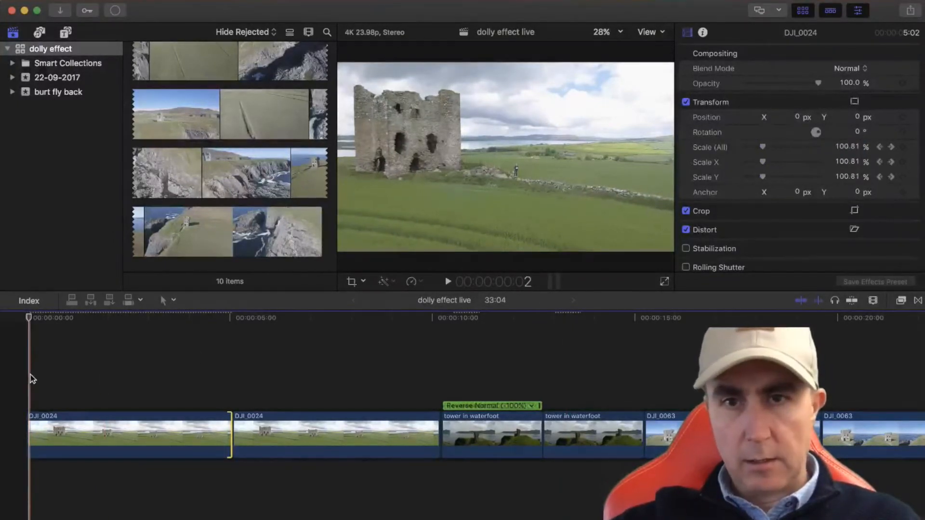
Play back the first DJI_0024 clip to check the animated zoom, ending with it selected at 3:15
key("space")
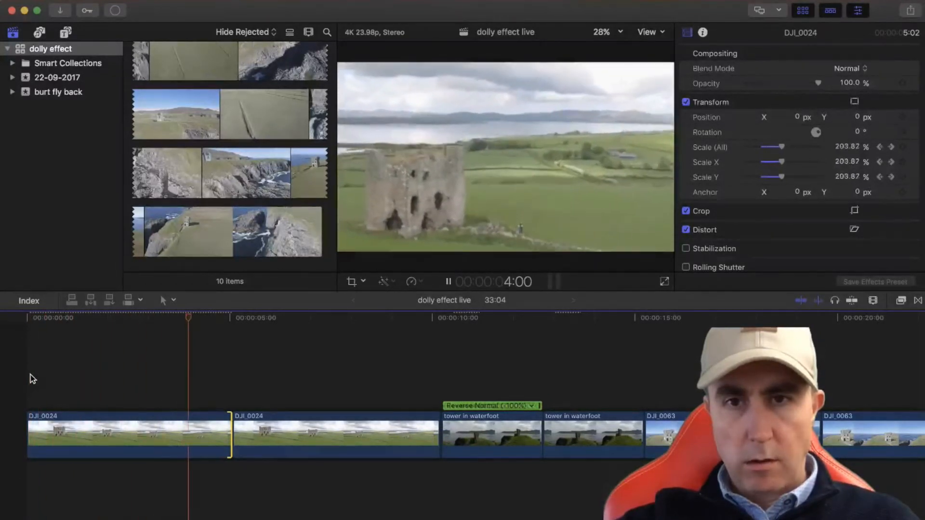
key("space")
left_click(175, 467)
left_click(174, 445)
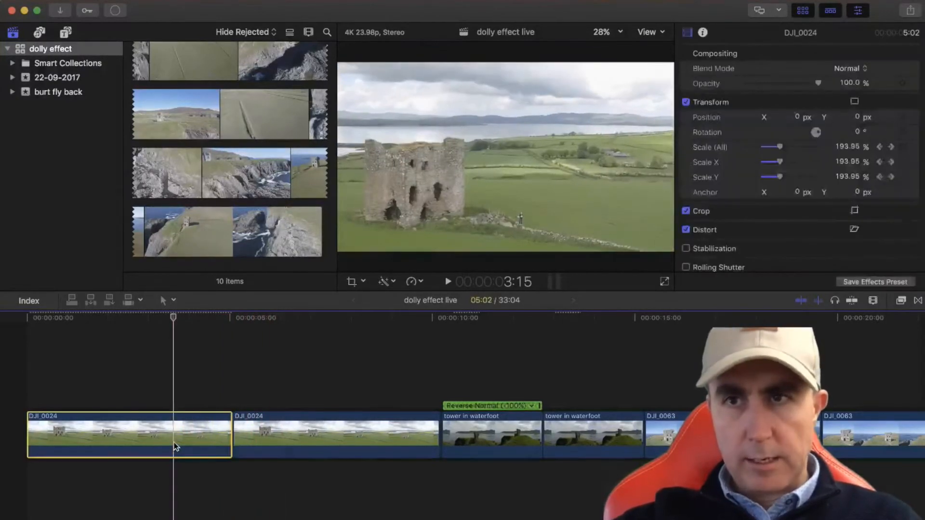
Delete the second DJI_0024 clip from the timeline
left_click(357, 418)
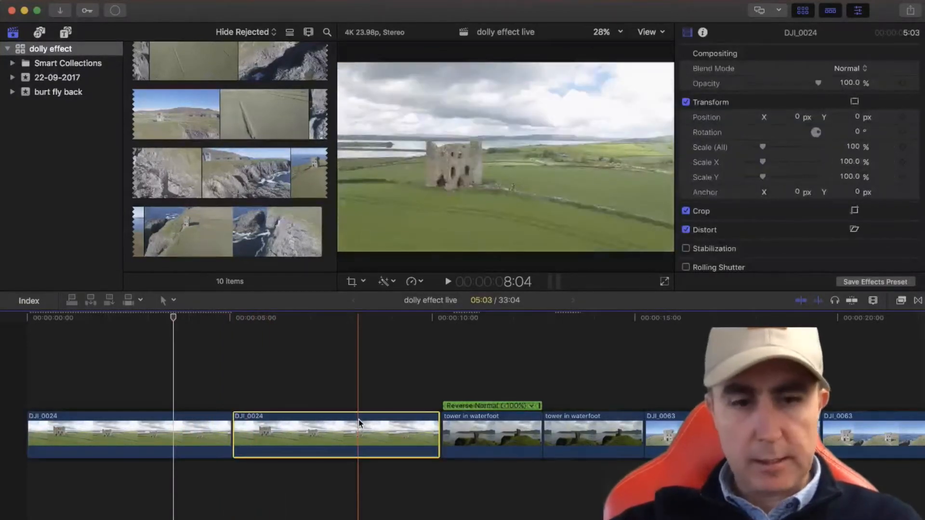
key("Delete")
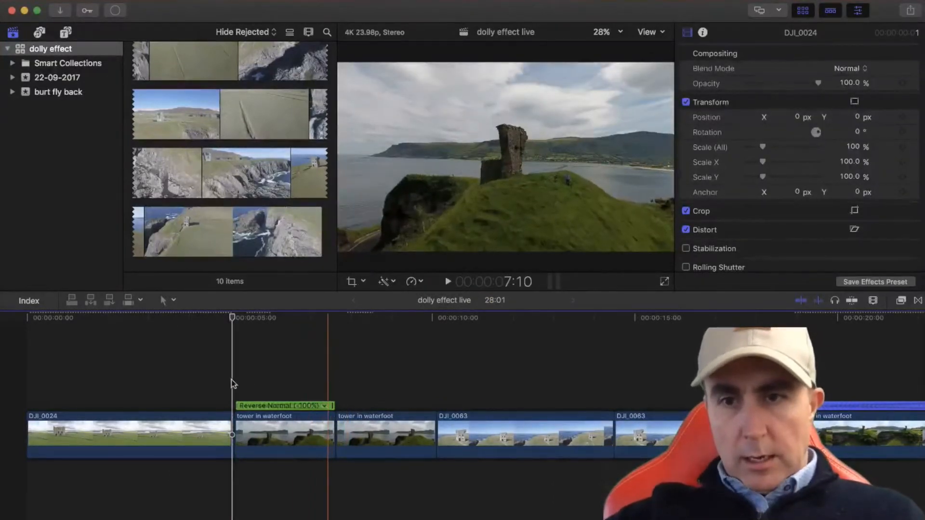
Select the reversed tower in waterfoot clip and, near its end at 7:14, raise Scale (All) to 173%
left_click(313, 441)
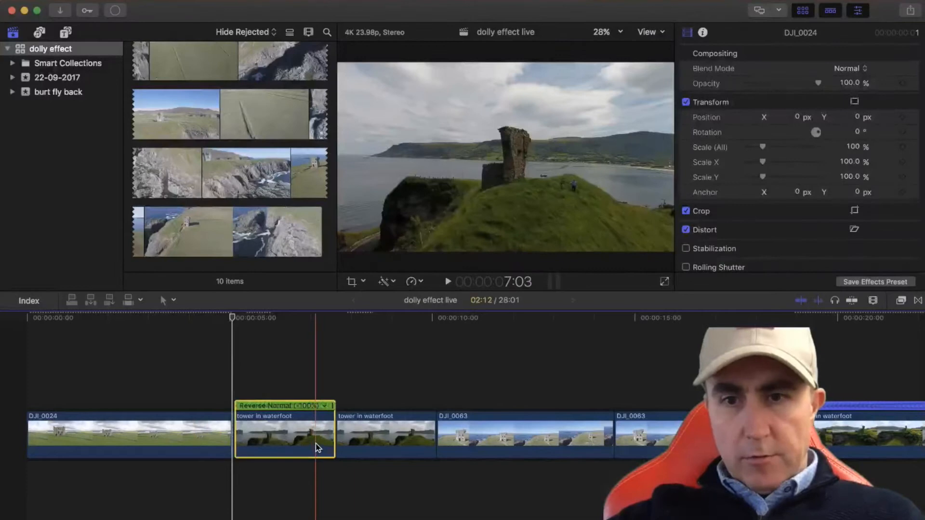
left_click(334, 381)
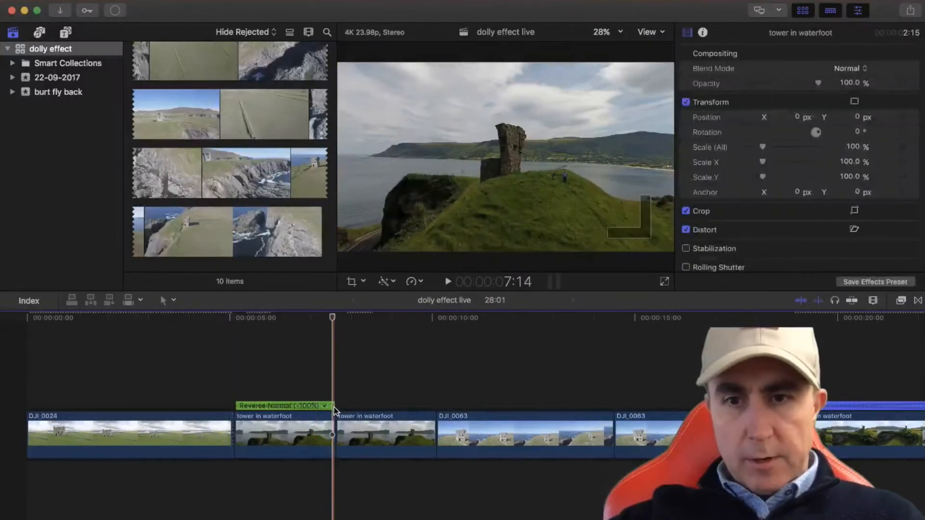
left_click_drag(333, 317, 335, 321)
left_click(320, 442)
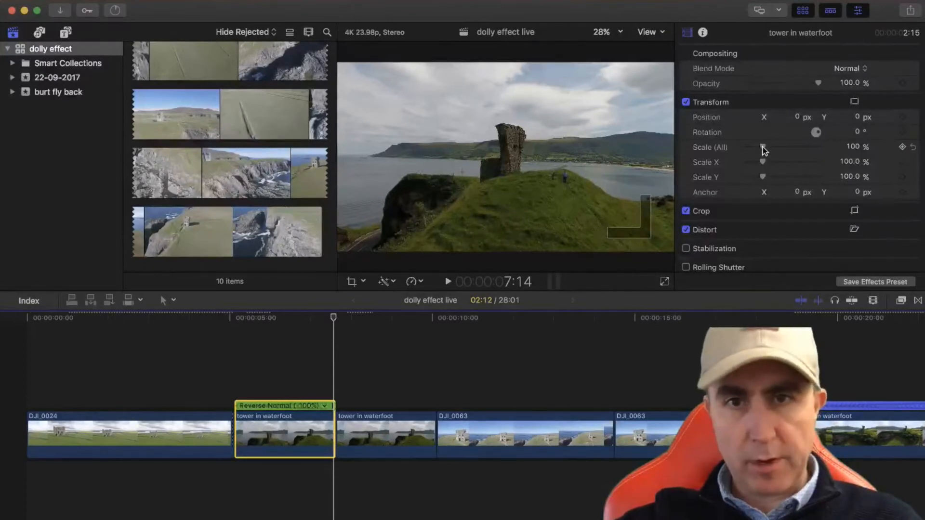
left_click_drag(766, 148, 789, 156)
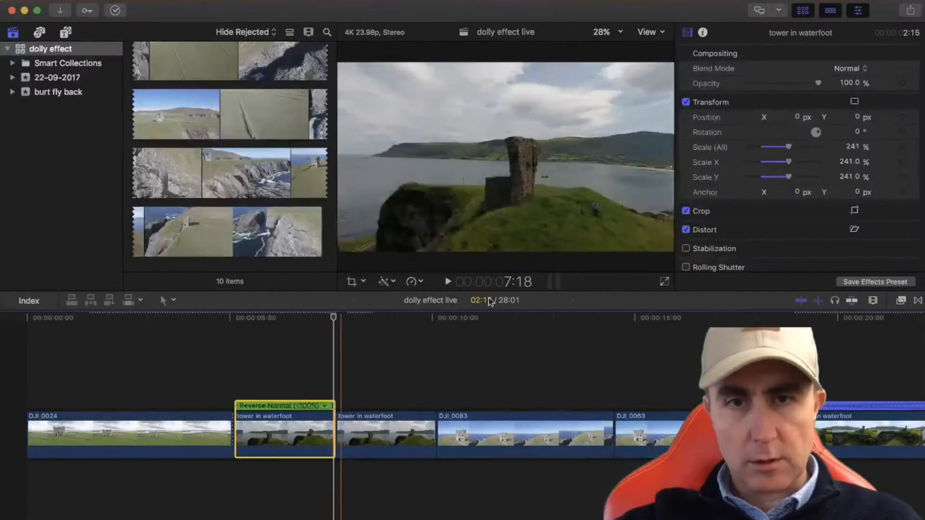
left_click_drag(789, 149, 777, 149)
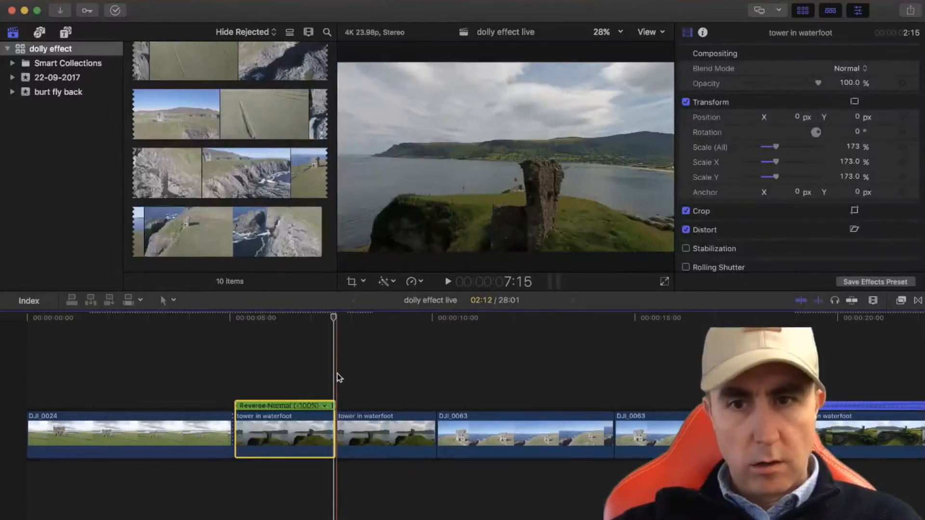
Compare the scaled end frame of the reversed tower in waterfoot clip with the first frame of the clip after it
key("s")
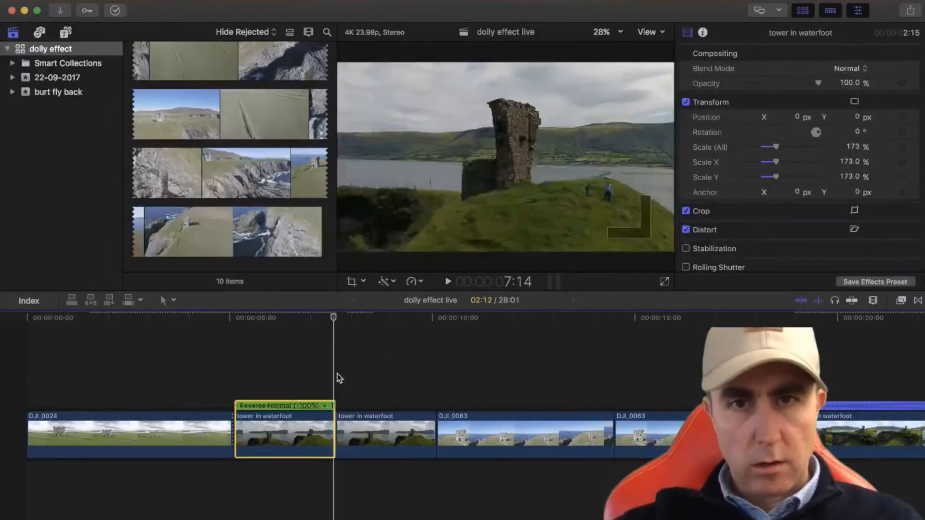
key("Right")
key("Left")
key("Right")
key("Left")
key("Right")
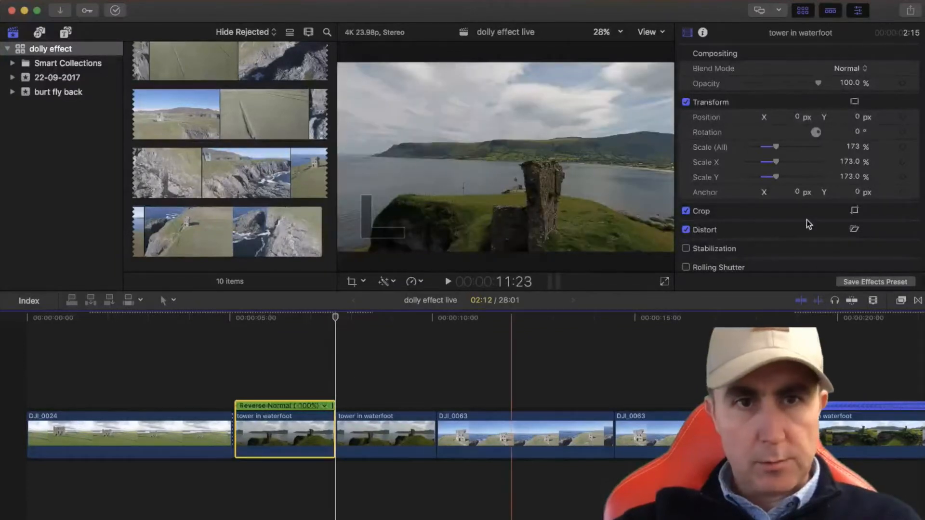
Reduce Scale (All) of the reversed tower in waterfoot clip to 155%
mouse_move(794, 152)
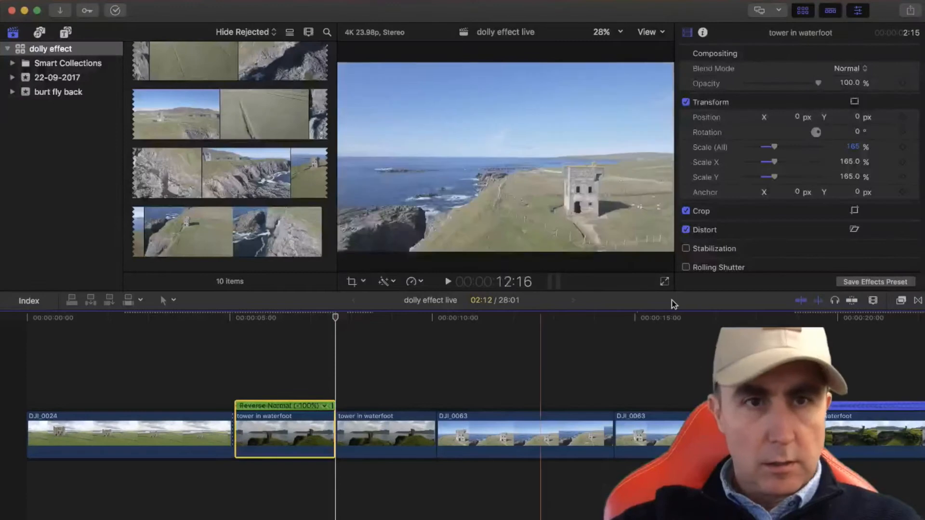
left_click(851, 146)
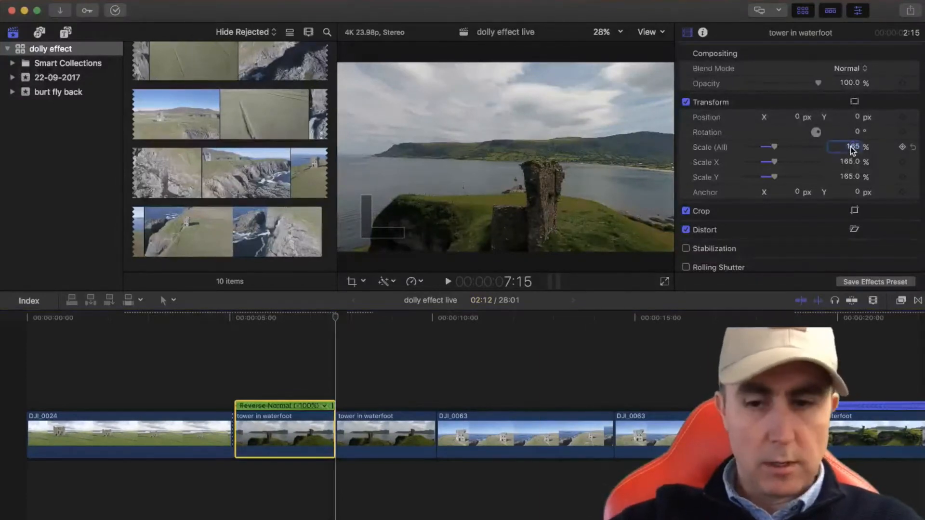
type("160")
key("Return")
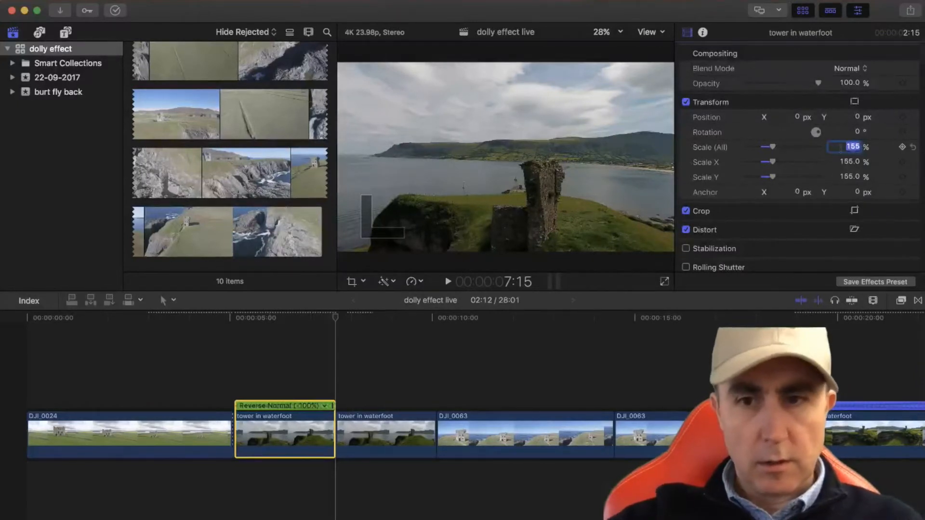
Keyframe Scale (All) of the reversed tower in waterfoot clip at 155% near its end, at 7:13
left_click(335, 385)
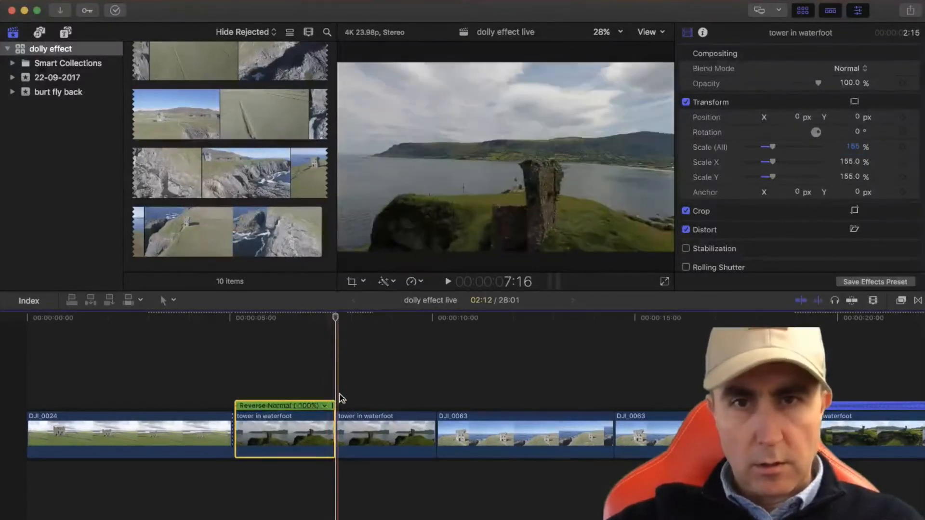
left_click(327, 385)
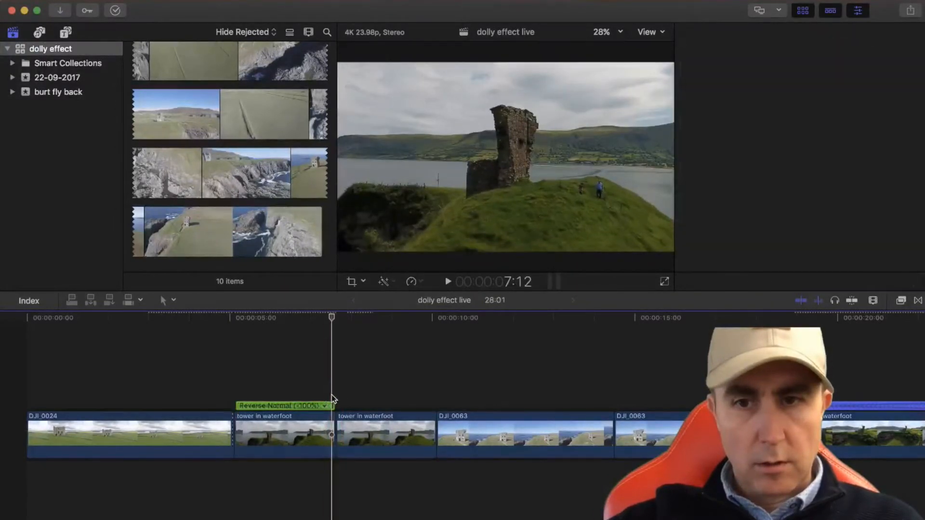
left_click(328, 417)
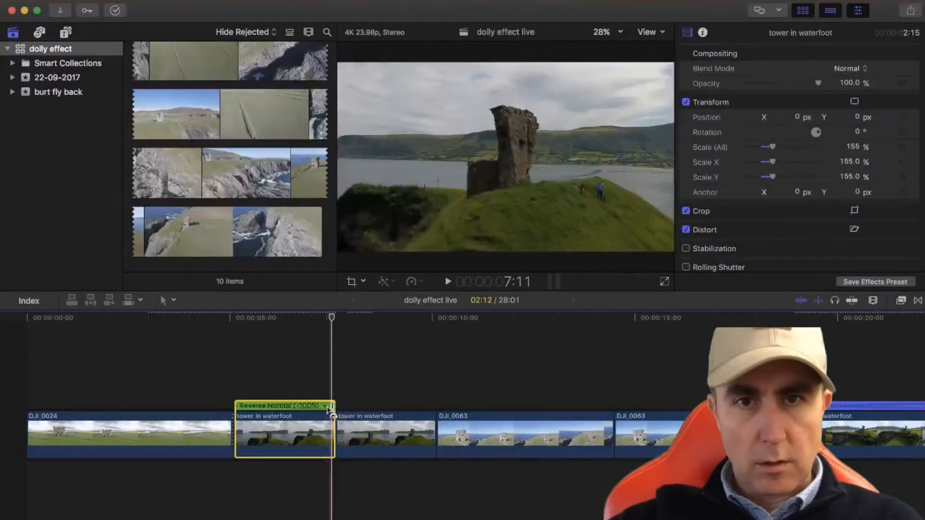
left_click(366, 436)
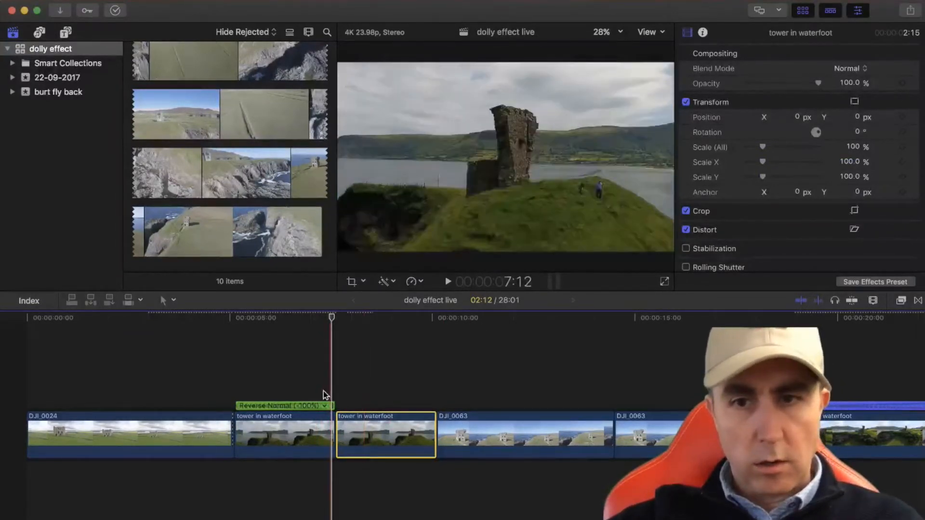
left_click(322, 443)
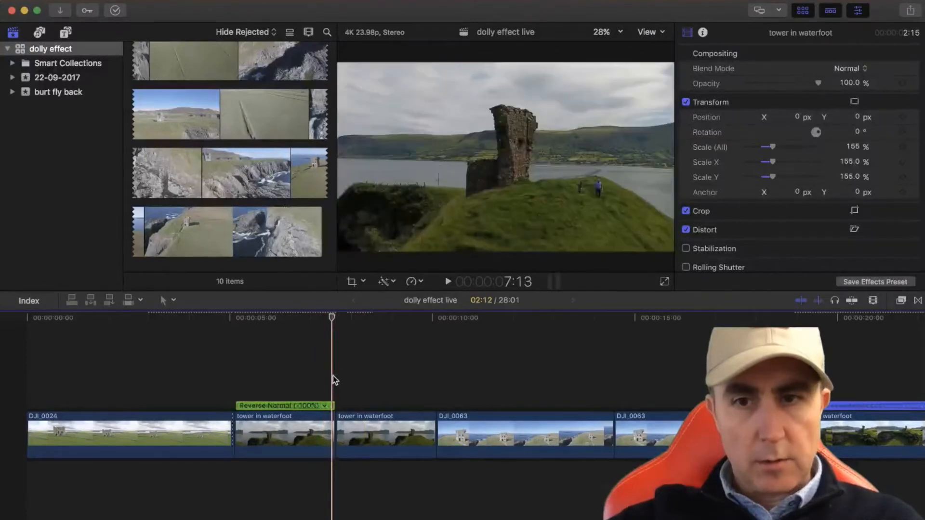
left_click(330, 426)
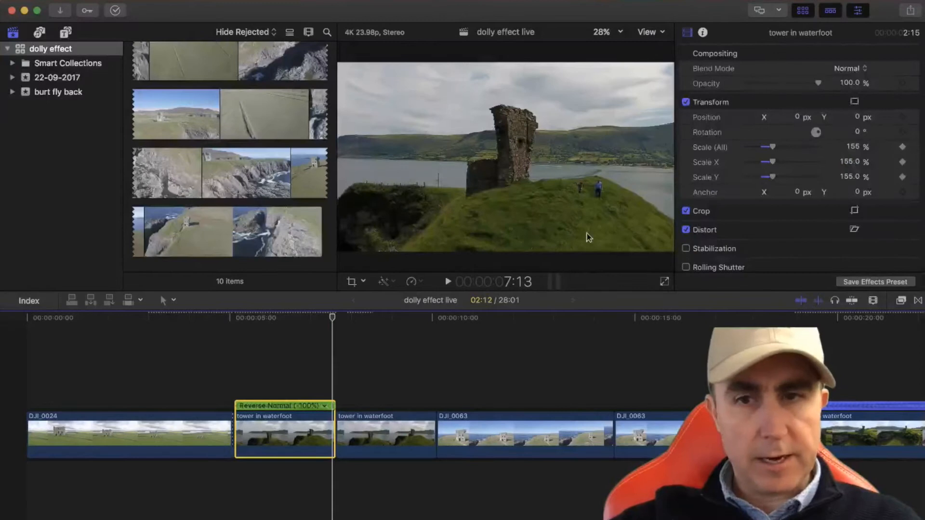
At the start of the reversed tower in waterfoot clip, at 5:04, set Scale (All) to 100%
left_click_drag(332, 317, 238, 325)
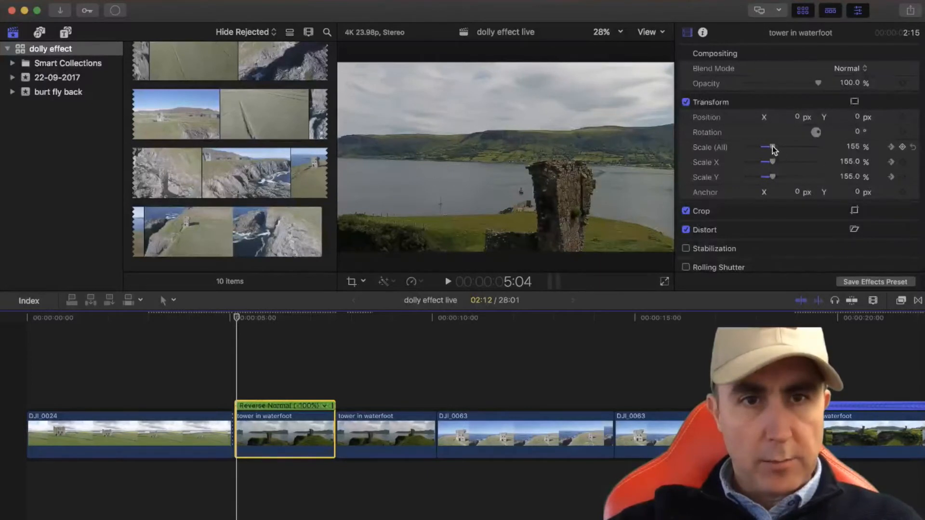
left_click_drag(773, 148, 763, 147)
type("100")
key("Return")
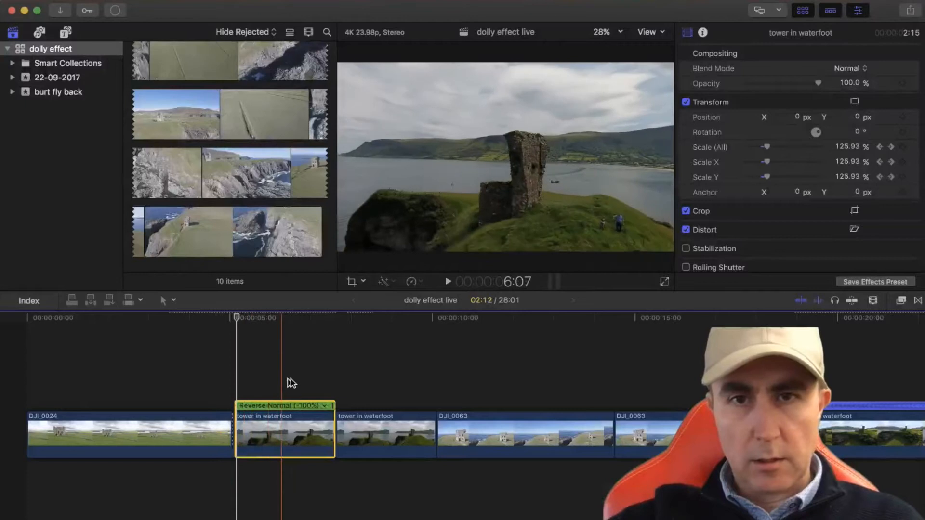
Delete the unreversed tower in waterfoot clip that directly follows the reversed one
left_click(388, 434)
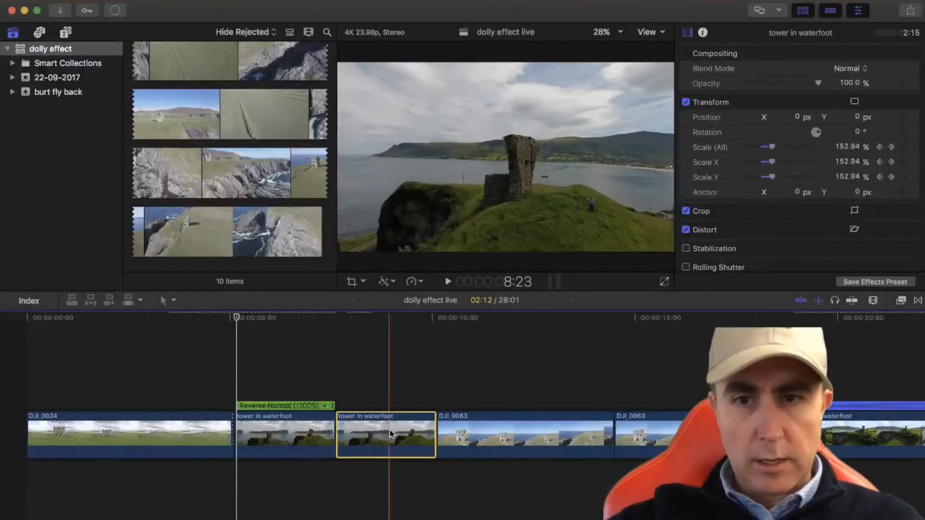
key("BackSpace")
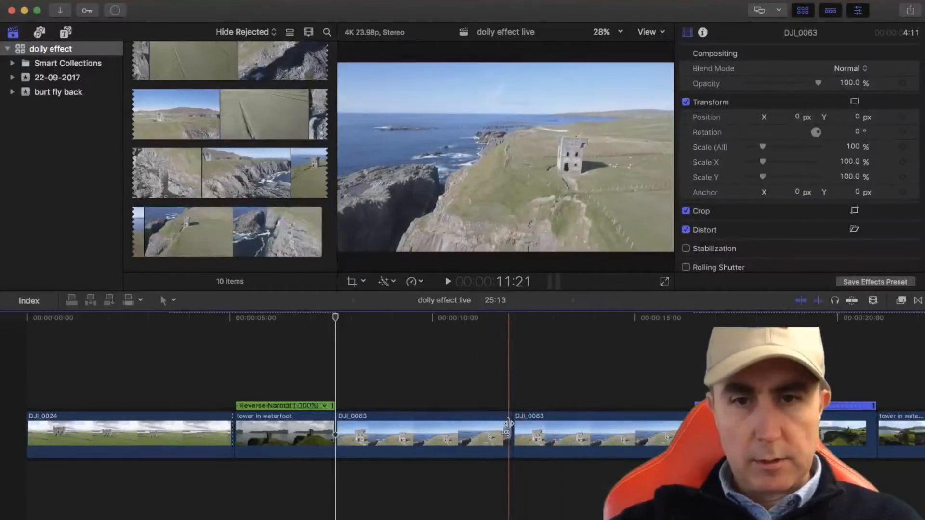
Try enlarging the first DJI_0063 clip near its end, at 11:22, raising Scale (All) to 192% and 203%
left_click(481, 417)
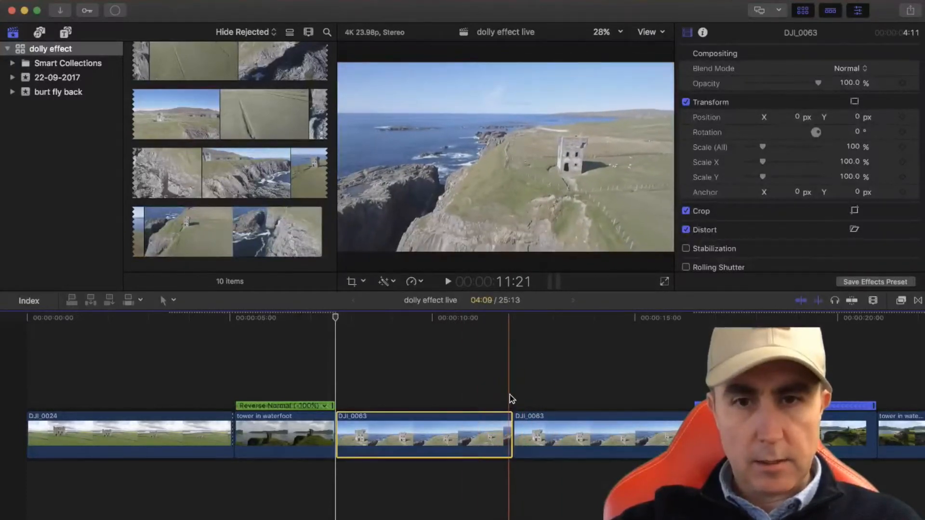
left_click(510, 417)
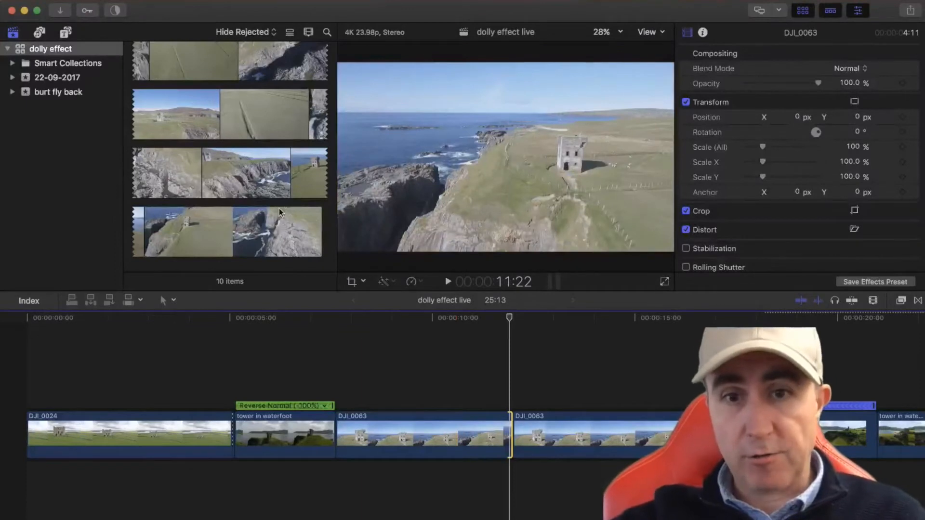
left_click(503, 434)
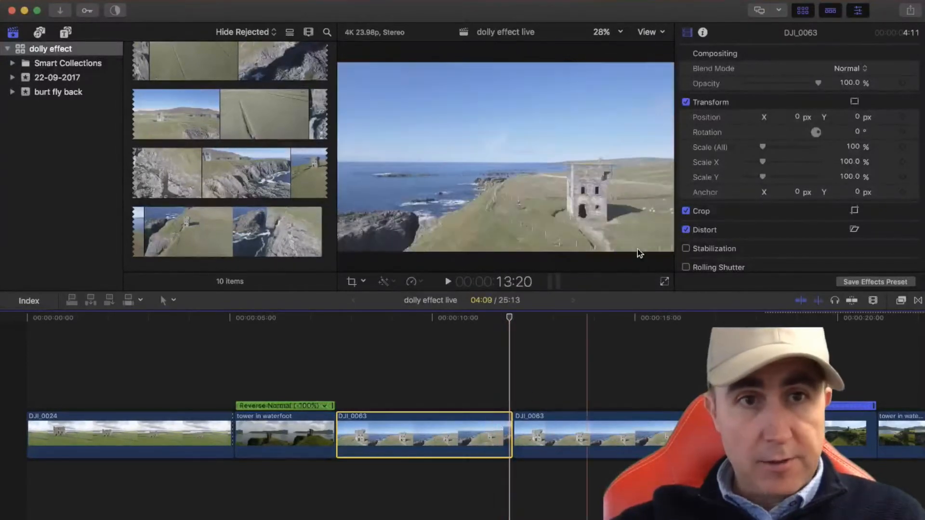
left_click_drag(763, 147, 779, 150)
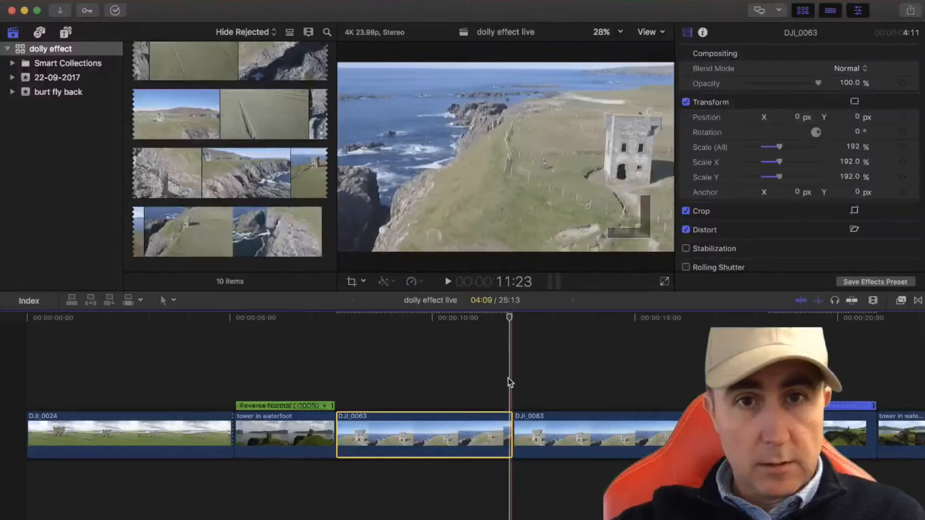
left_click_drag(779, 147, 782, 148)
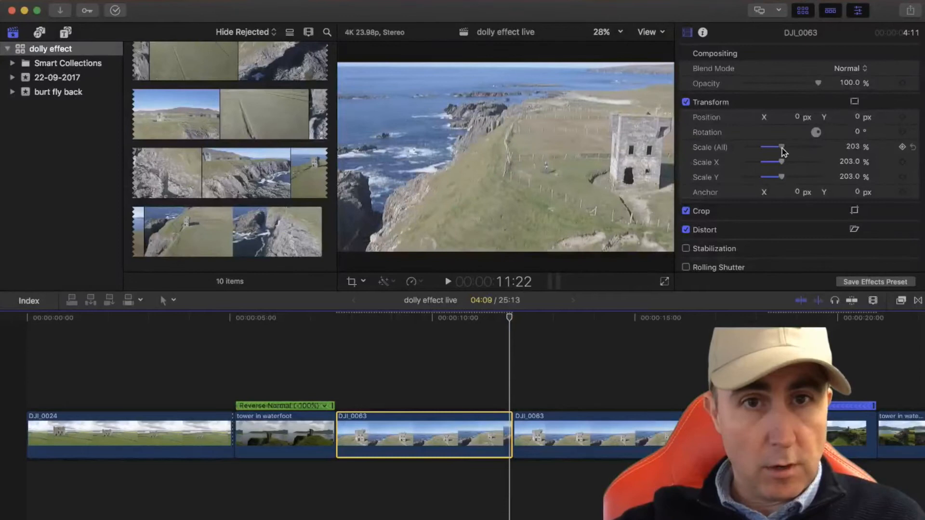
left_click_drag(783, 153, 786, 152)
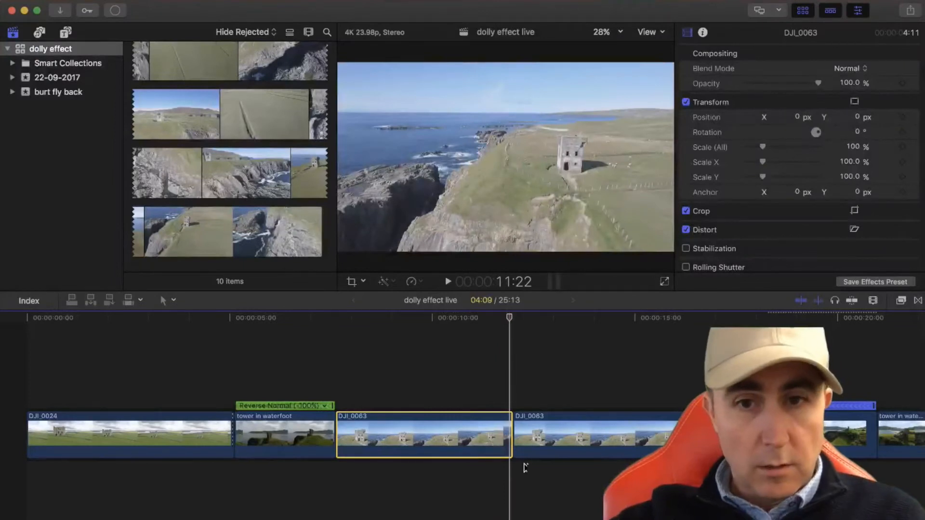
Extend the first DJI_0063 clip's end to a 5:13 duration and keyframe Scale (All) at 247% near its end, at 13:03
left_click_drag(512, 436, 557, 436)
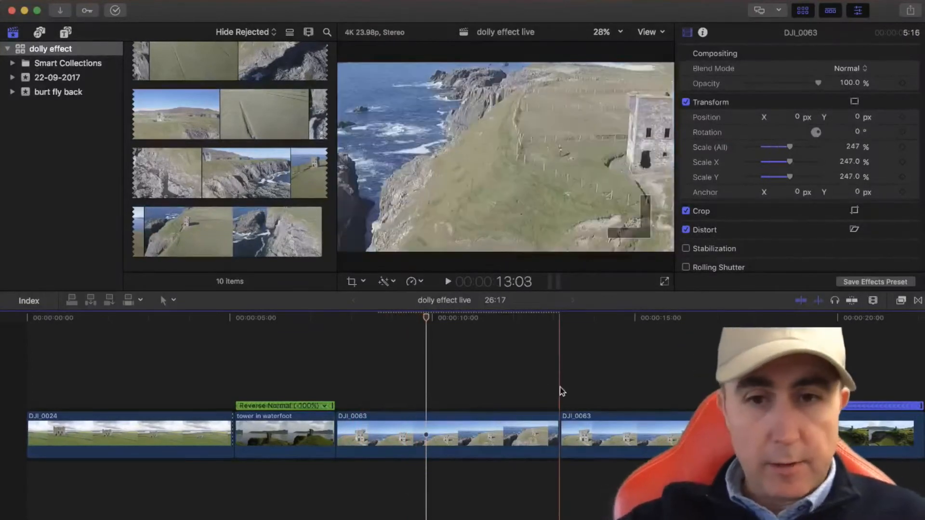
left_click(553, 401)
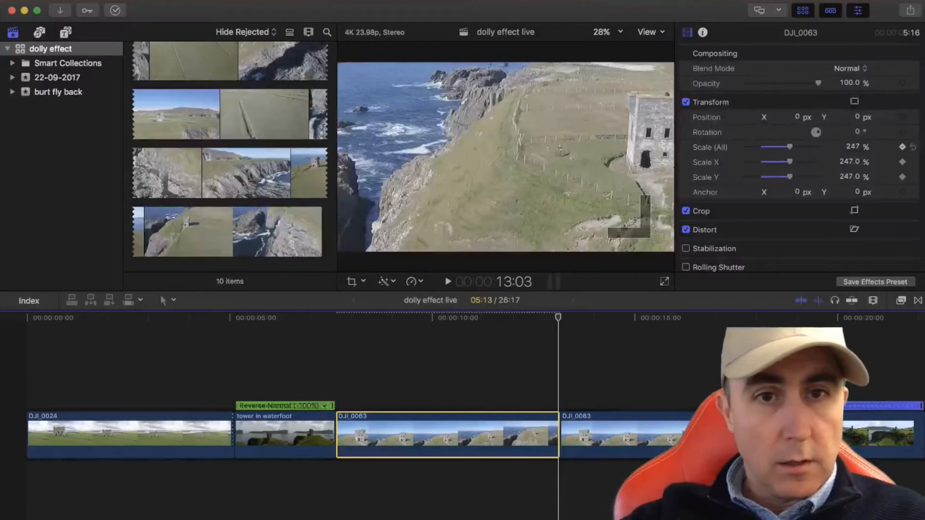
At the start of the first DJI_0063 clip, at 7:17, set Scale (All) to 100% and play back the zoom
left_click_drag(569, 317, 340, 326)
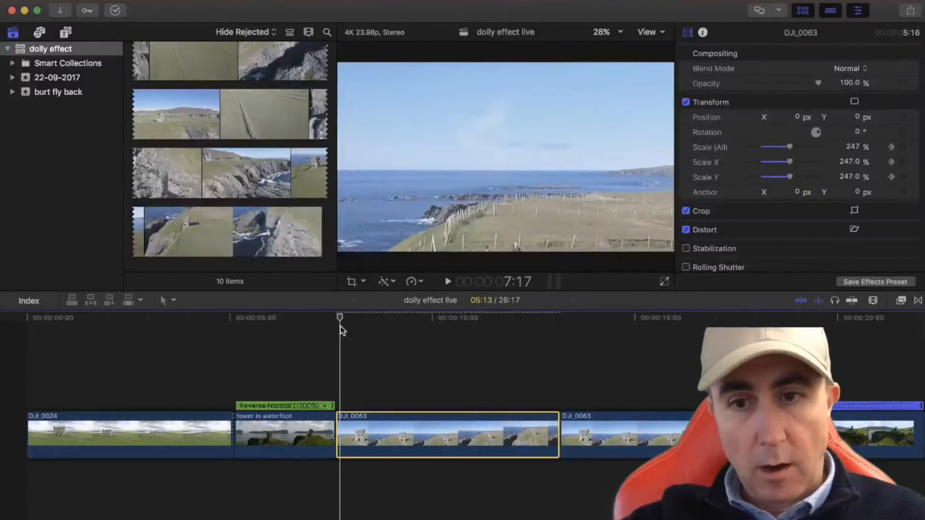
left_click_drag(789, 147, 763, 147)
left_click(849, 147)
type("100")
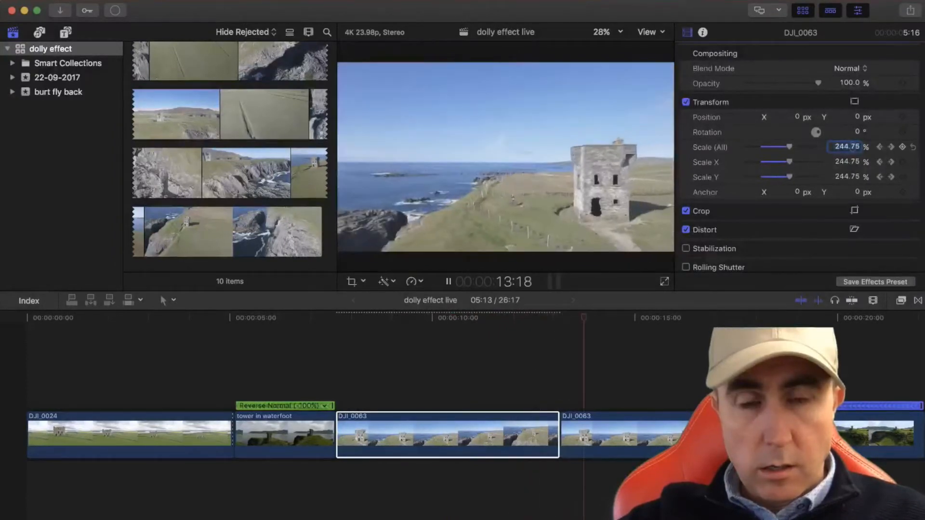
left_click(339, 398)
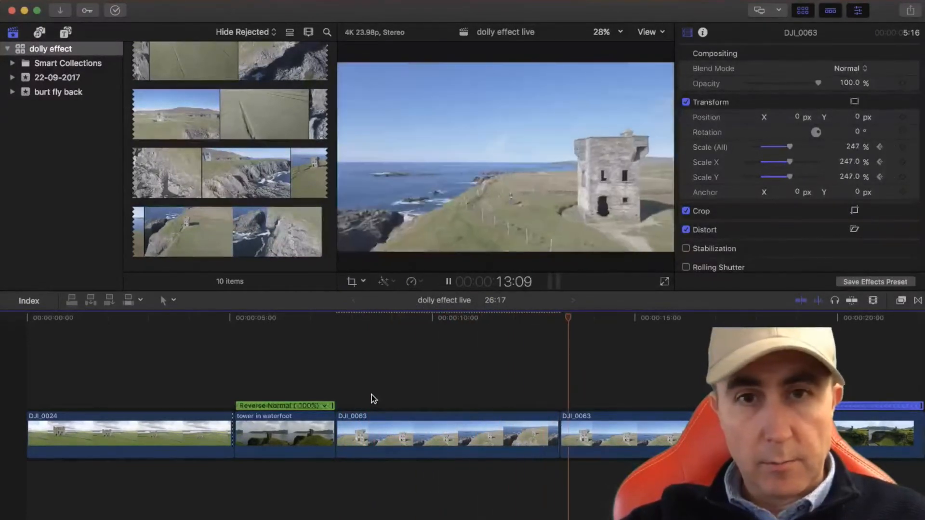
Delete the second DJI_0063 clip from the timeline
left_click(606, 446)
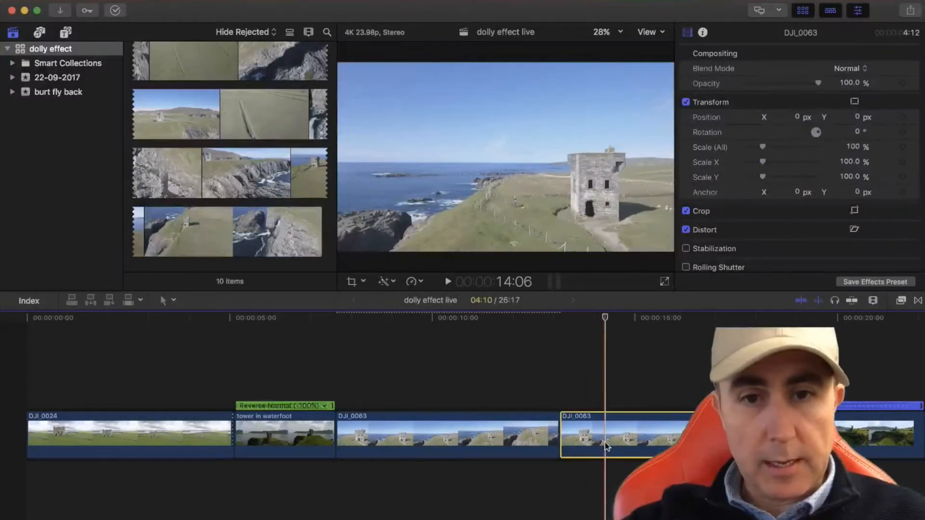
key("Delete")
Try enlarging the -200% reversed tower in waterfoot clip near its end, at 17:16, raising Scale (All) to 191%
scroll(606, 441, "right", 10)
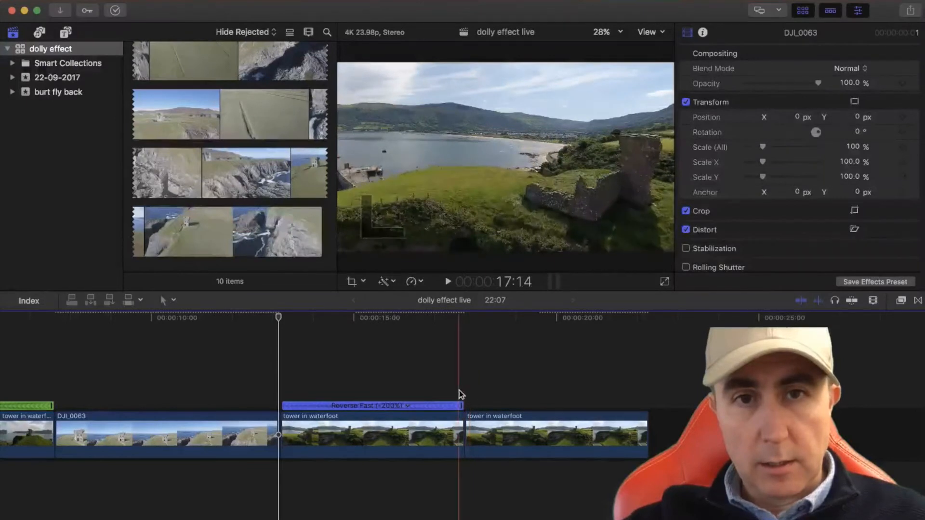
left_click(453, 429)
left_click(461, 415)
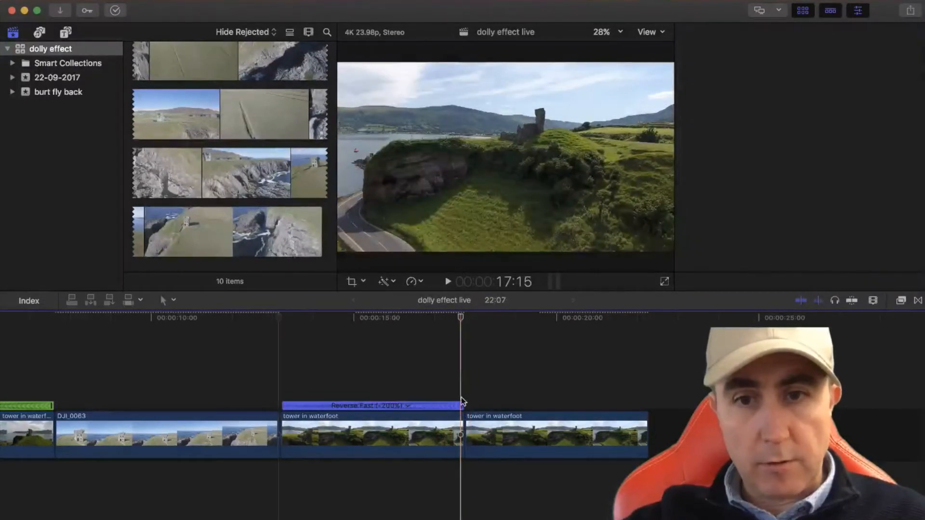
left_click(461, 382)
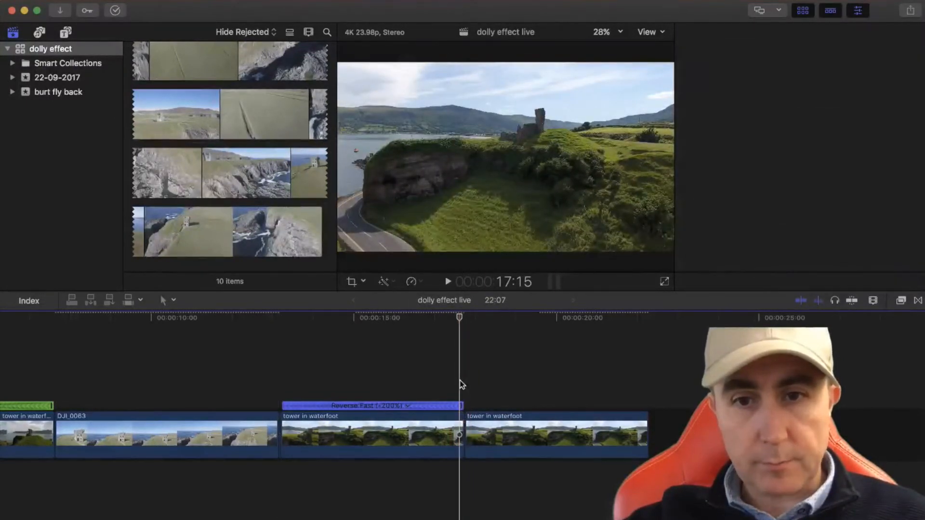
left_click(459, 428)
left_click_drag(459, 316, 463, 318)
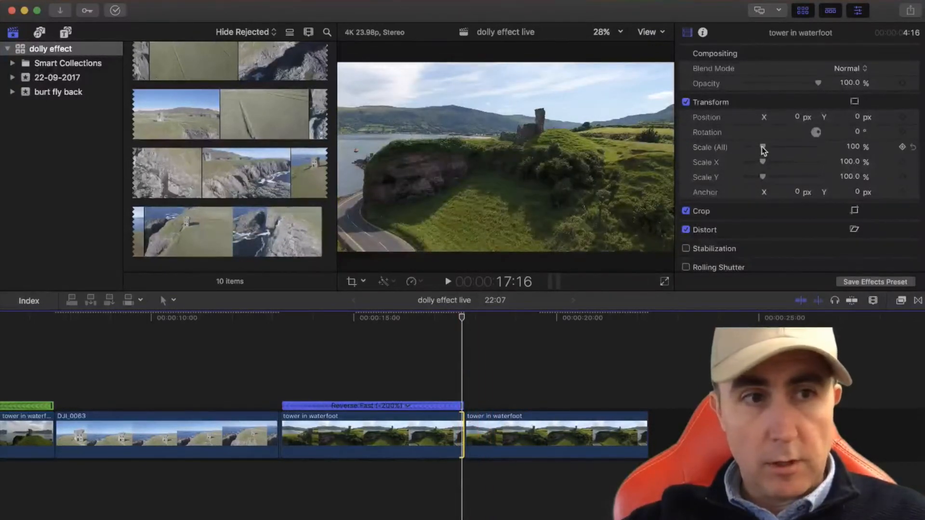
left_click_drag(762, 148, 782, 158)
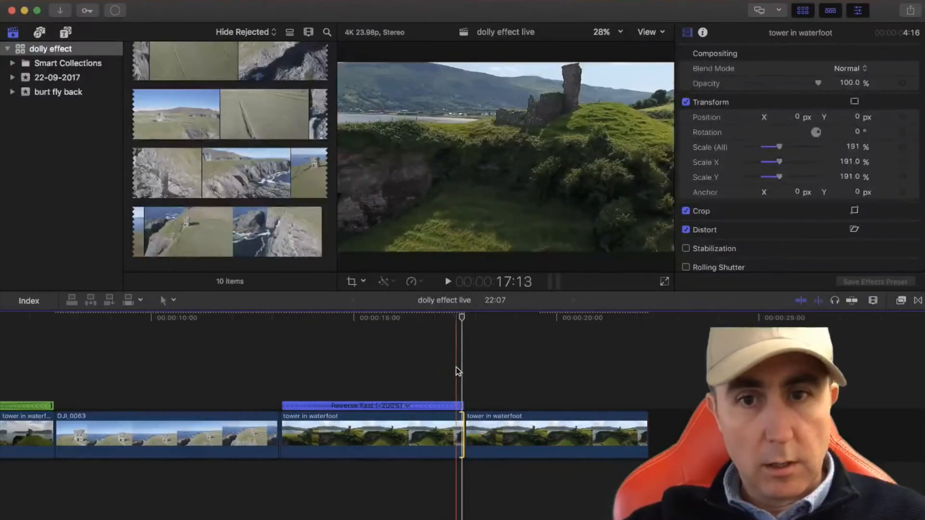
Trim the end of the -200% reversed tower in waterfoot clip to a 4:06 duration and keyframe Scale (All) at 197% at 17:06
left_click_drag(460, 423, 449, 424)
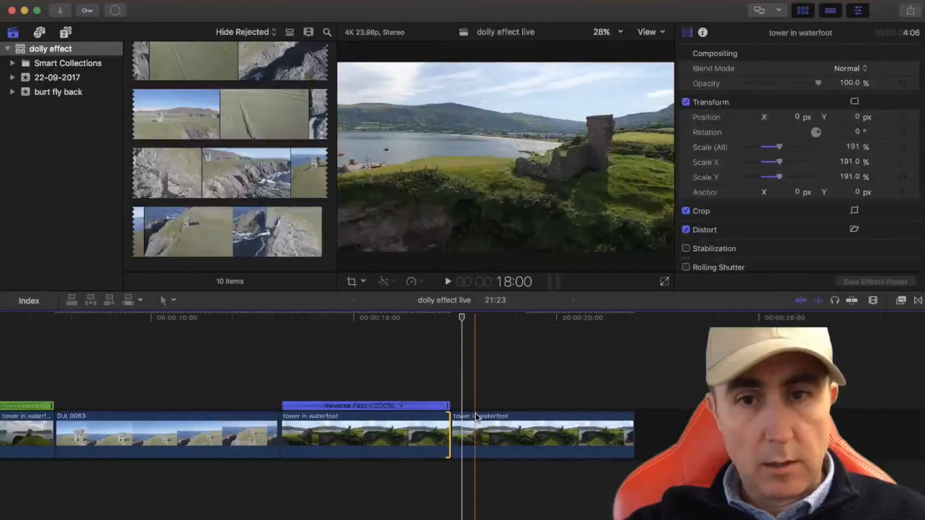
left_click(446, 415)
left_click(446, 415)
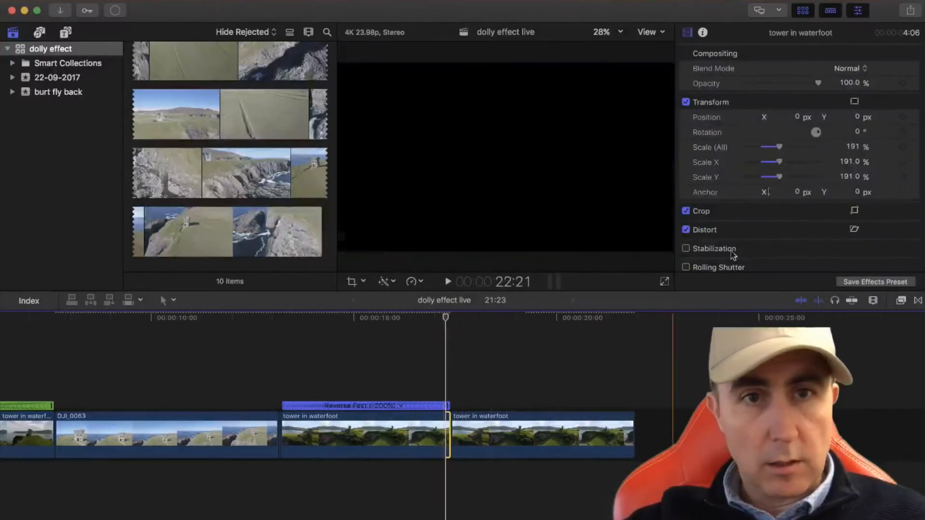
left_click_drag(781, 152, 782, 152)
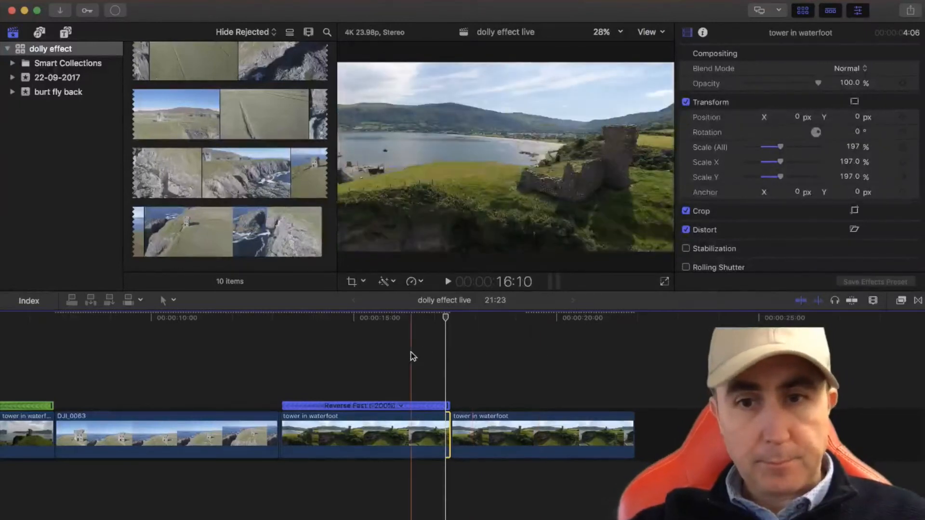
left_click(903, 147)
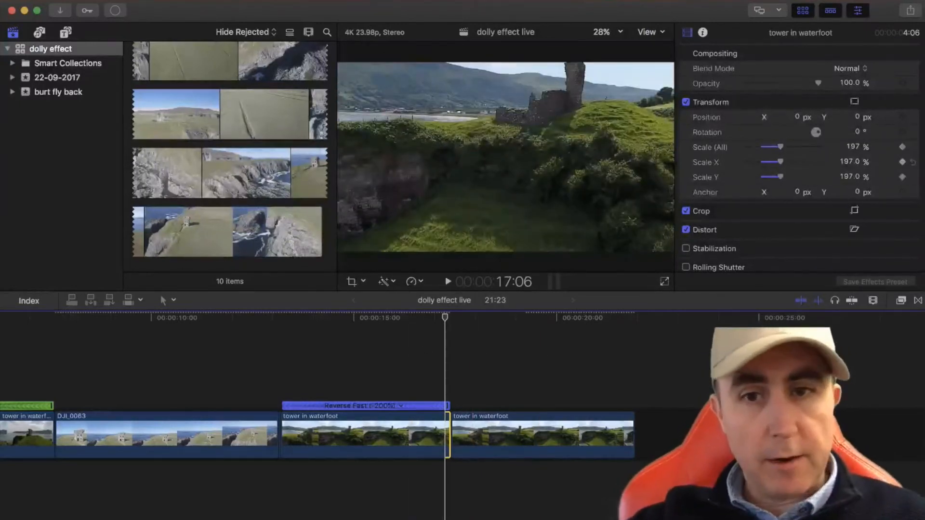
At the start of the -200% reversed tower in waterfoot clip, at 13:06, lower Scale (All) to about 105% and play back the zoom
left_click(408, 322)
left_click_drag(331, 330, 284, 337)
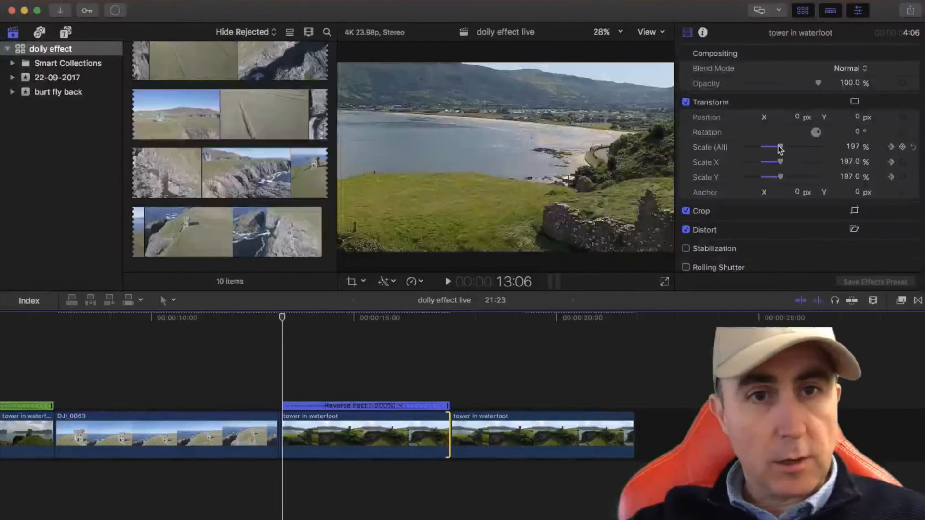
left_click_drag(779, 145, 762, 145)
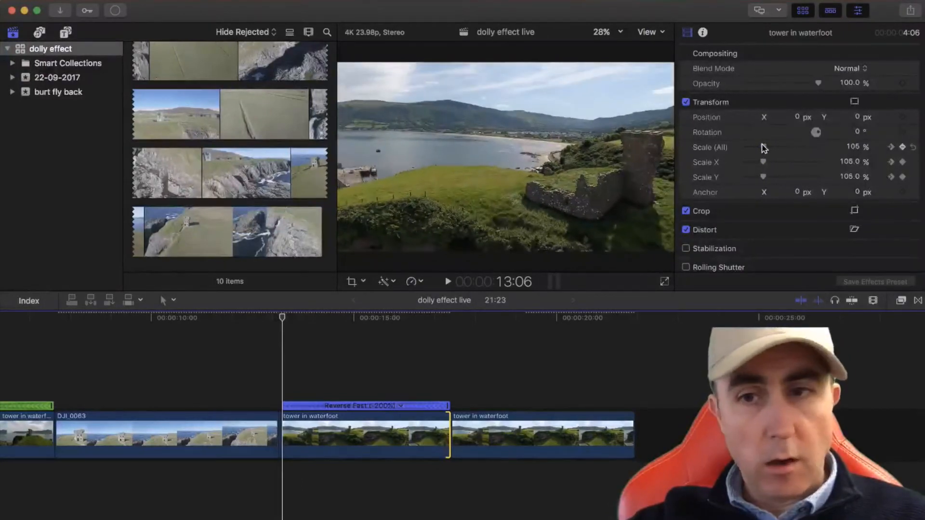
left_click(259, 382)
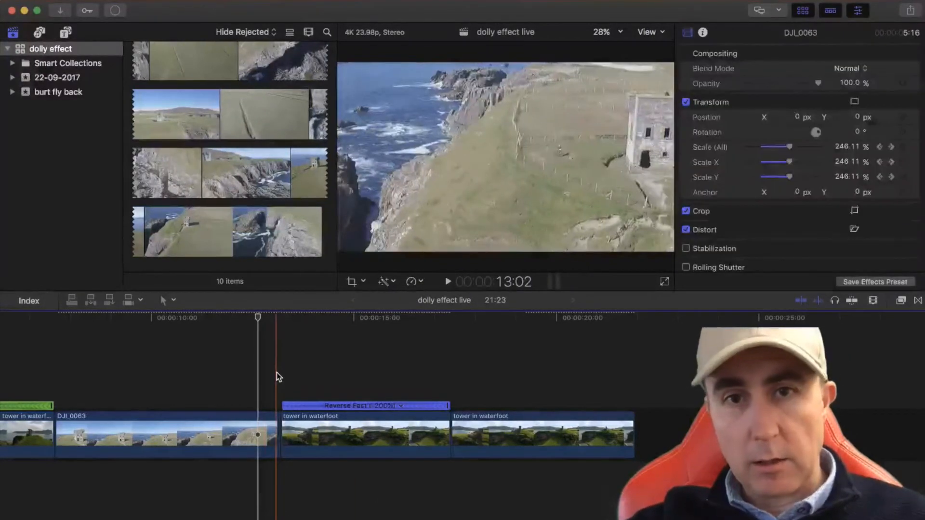
key("space")
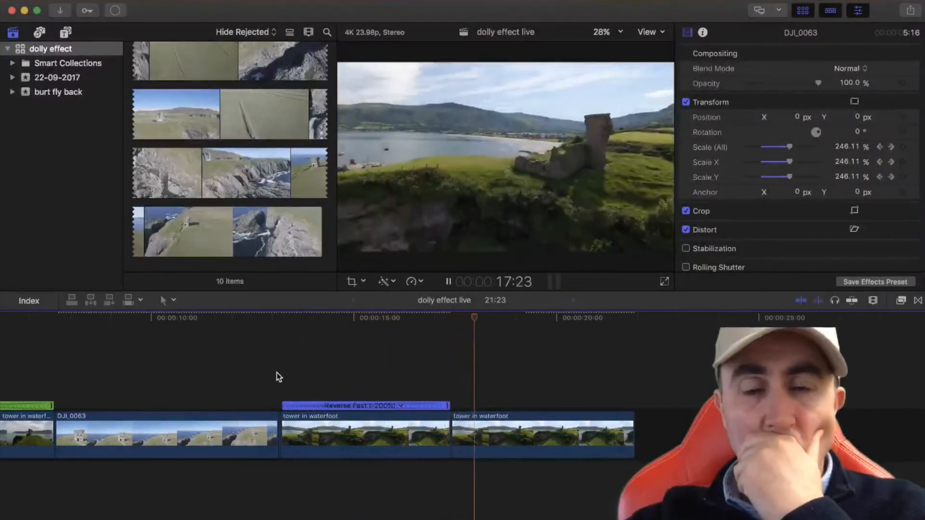
key("space")
Delete the last tower in waterfoot clip from the timeline and play the sequence from the beginning
left_click(510, 436)
key("Delete")
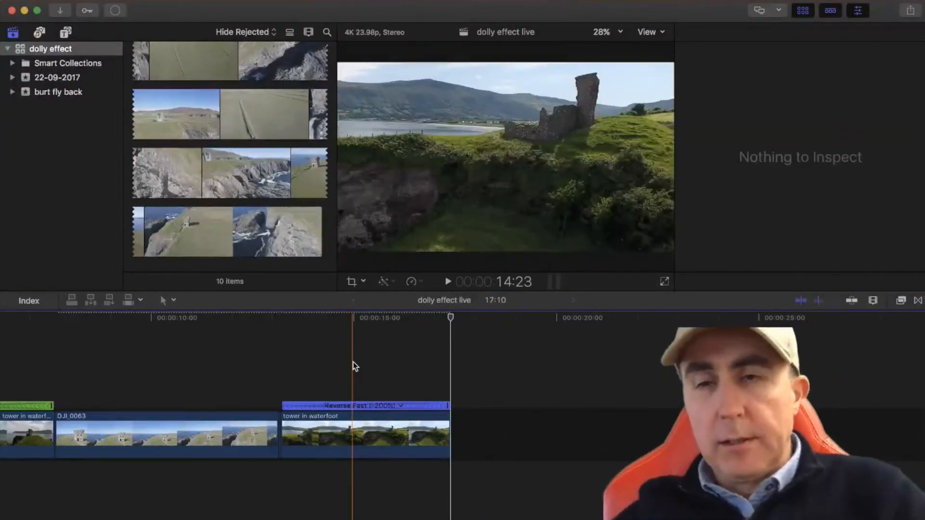
scroll(353, 366, "left", 10)
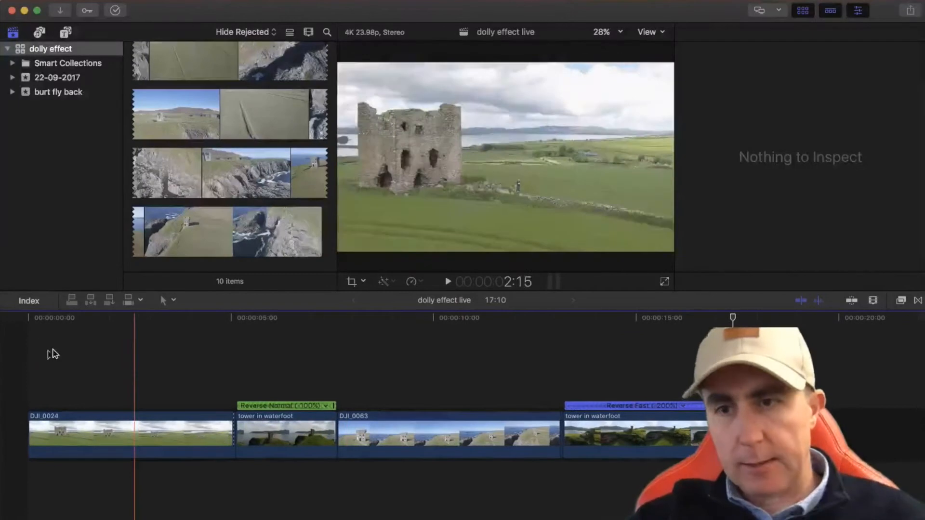
key("space")
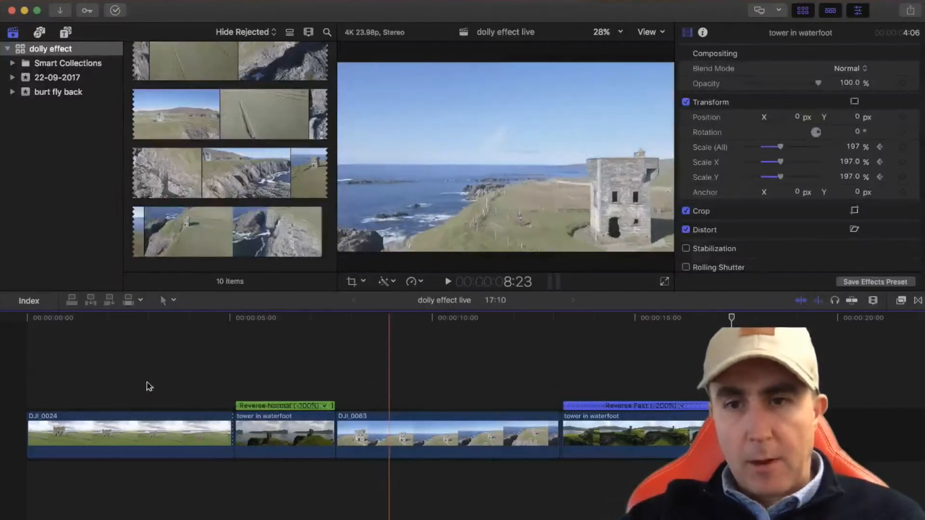
Select the DJI_0024 clip and show the Color Board for it
left_click(120, 387)
left_click(146, 440)
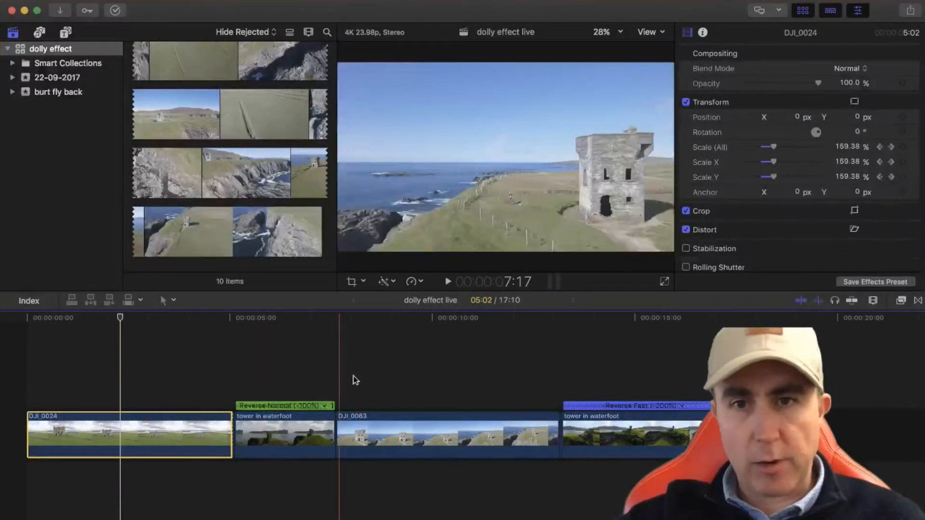
left_click(412, 281)
mouse_move(421, 293)
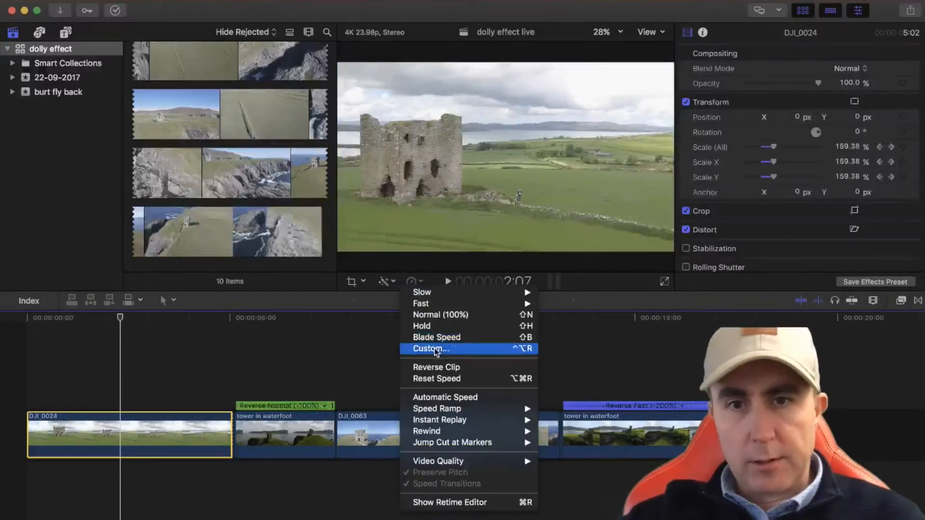
left_click(385, 282)
left_click(389, 282)
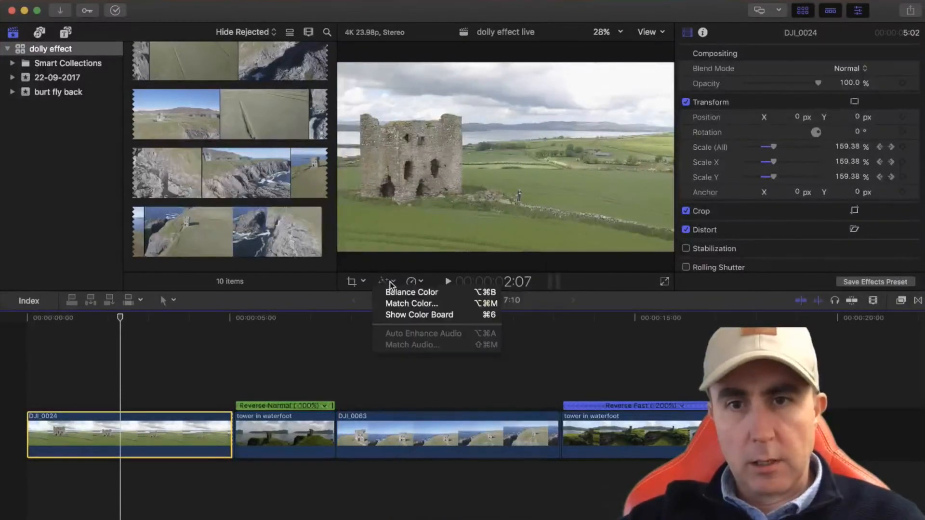
left_click(398, 316)
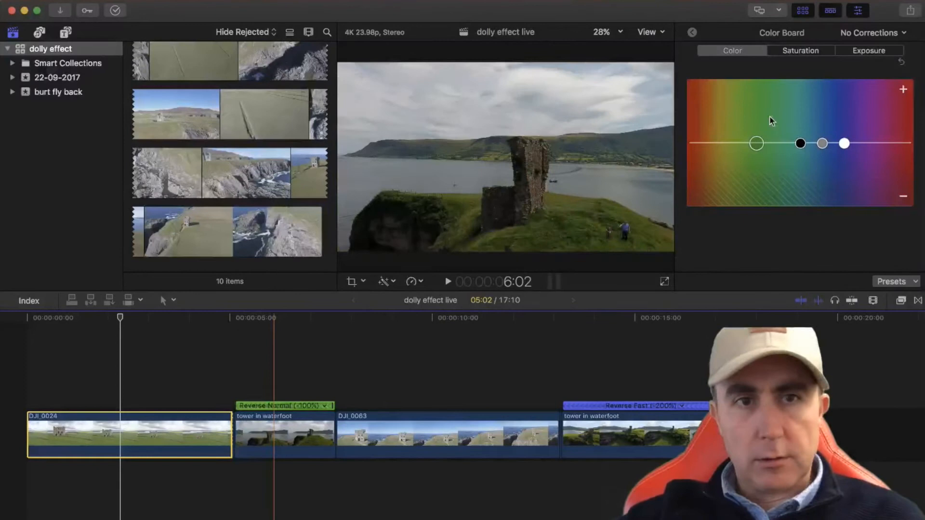
Show the video scopes beside the viewer and change the scope to a Luma histogram
left_click(154, 318)
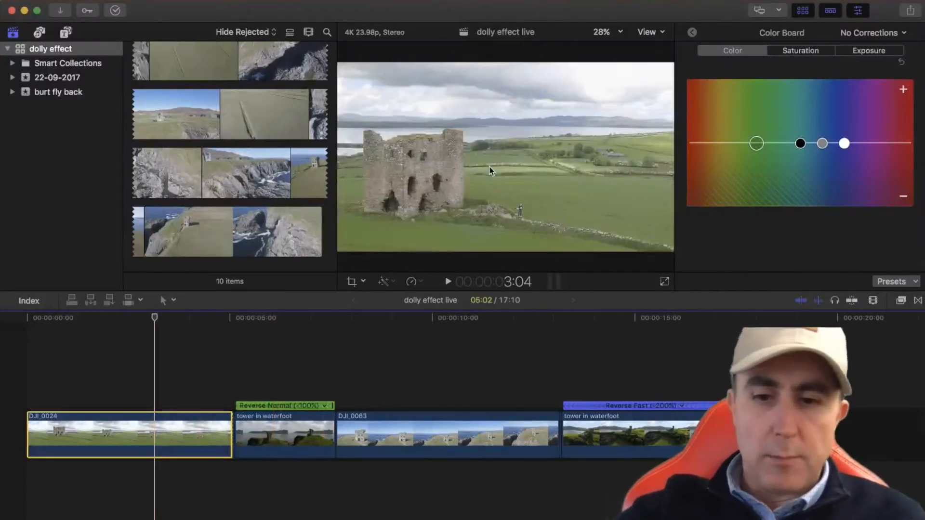
key("super+7")
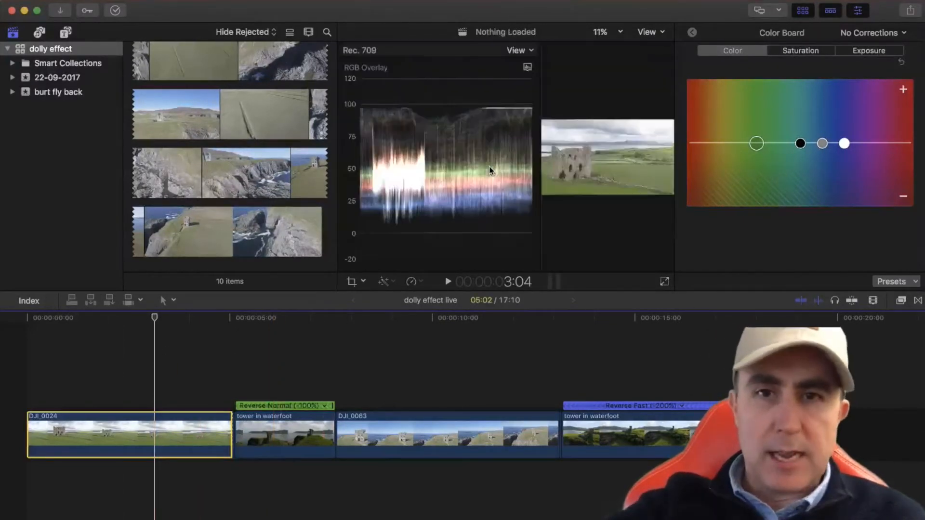
left_click(527, 68)
left_click(534, 88)
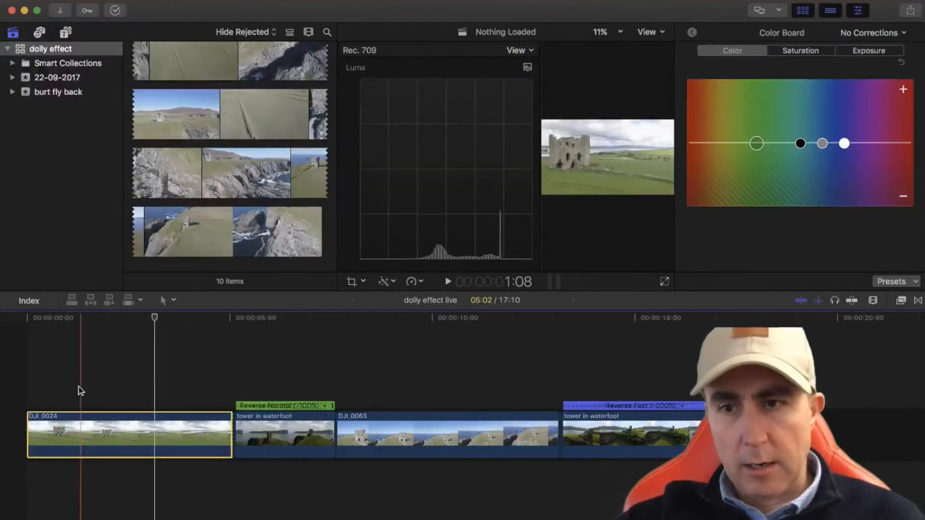
Grade the DJI_0024 clip with exposure shadows at -23%, highlights at 4% and midtones at -10%, plus global saturation at 10%
left_click(64, 384)
left_click(104, 388)
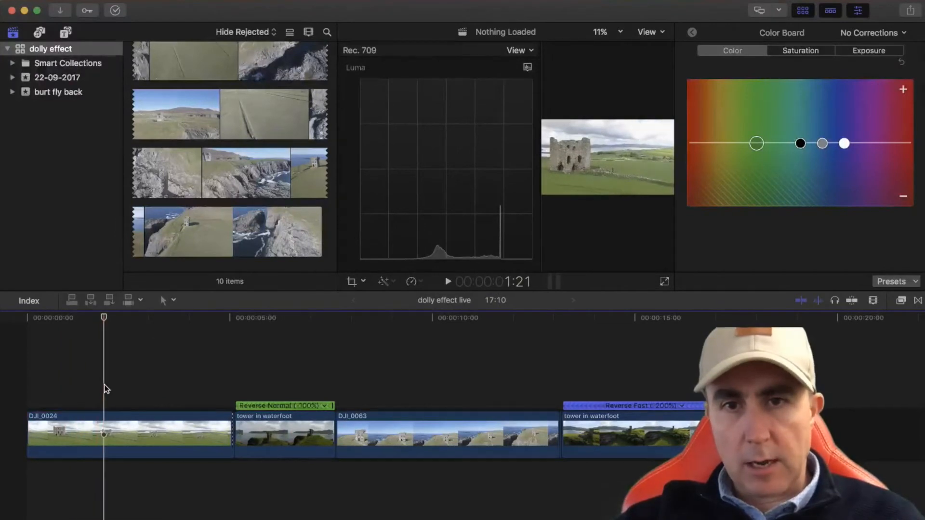
left_click(865, 52)
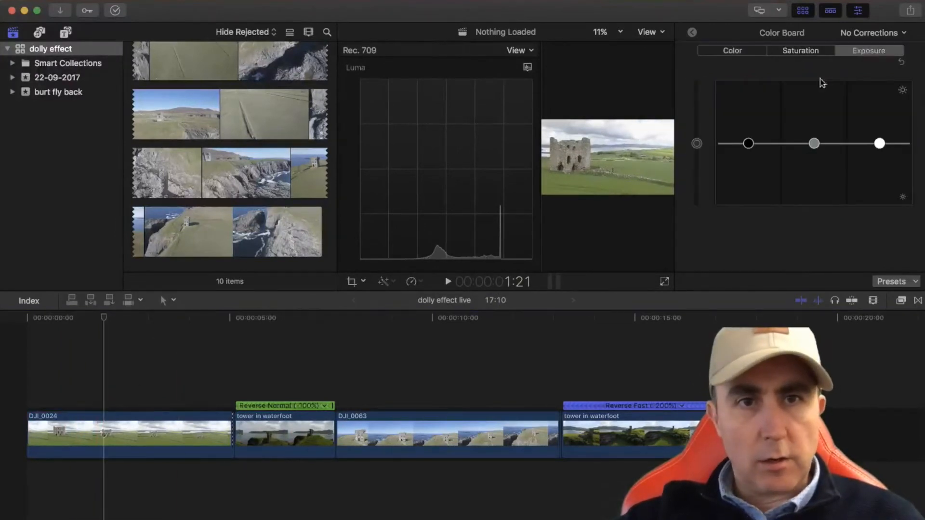
left_click(749, 144)
left_click_drag(746, 146, 745, 161)
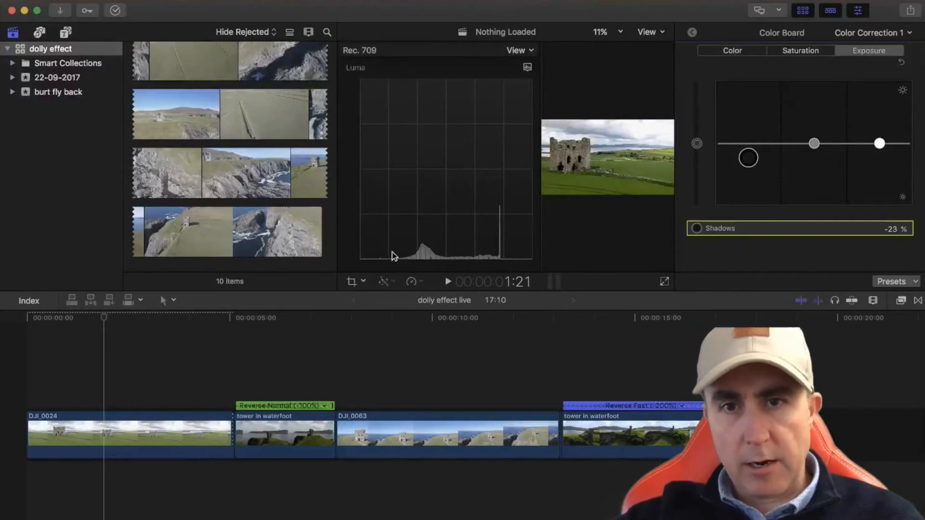
left_click_drag(880, 144, 880, 142)
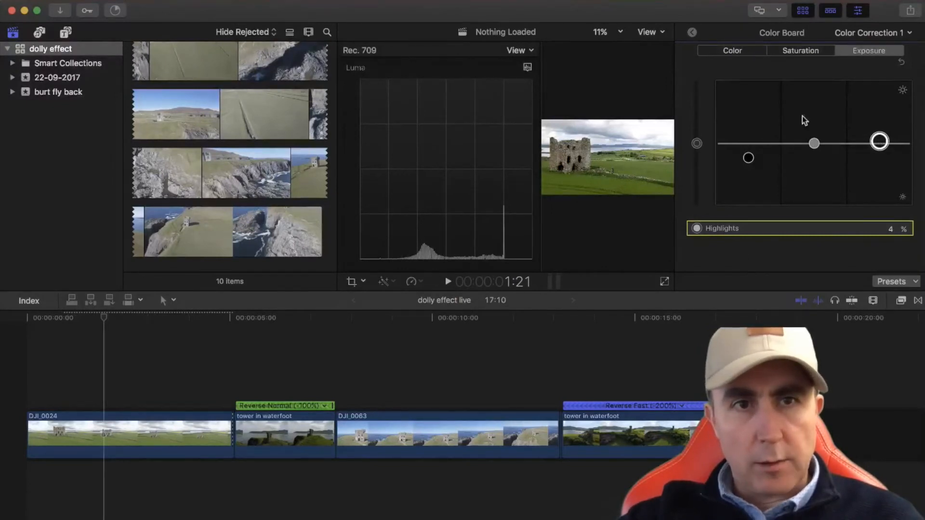
left_click(814, 144)
left_click_drag(812, 149, 813, 149)
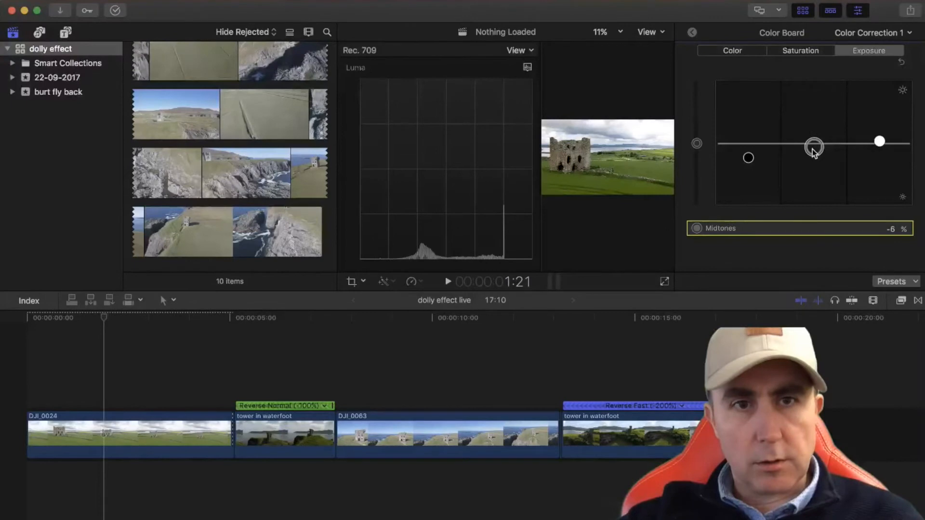
left_click(797, 51)
left_click_drag(697, 145, 699, 140)
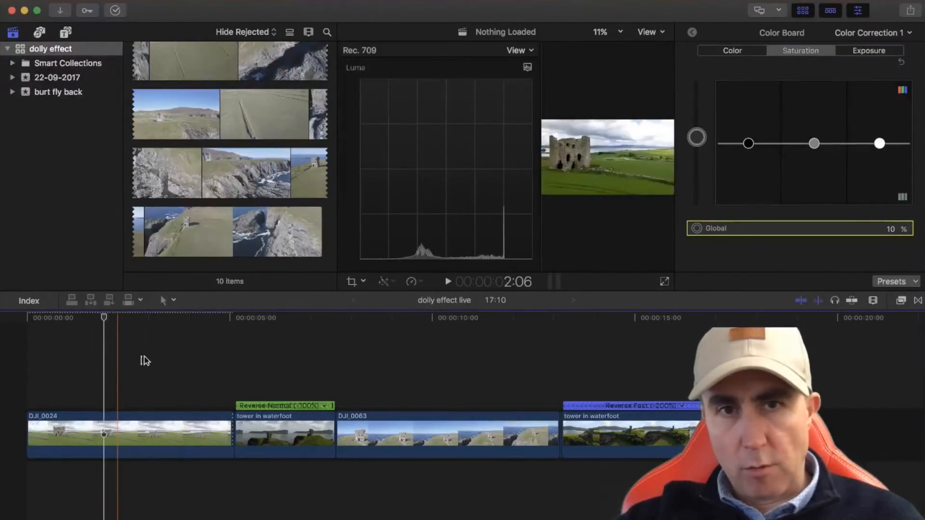
Grade the -100% reversed tower in waterfoot clip: darken the shadows, set highlights to 16%, midtones to -12% and global saturation to 50%
left_click(283, 434)
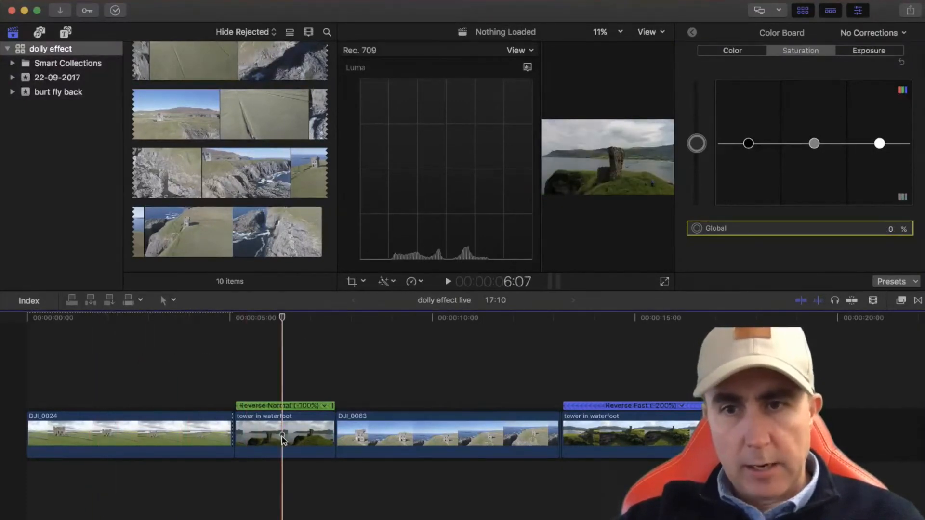
left_click(859, 53)
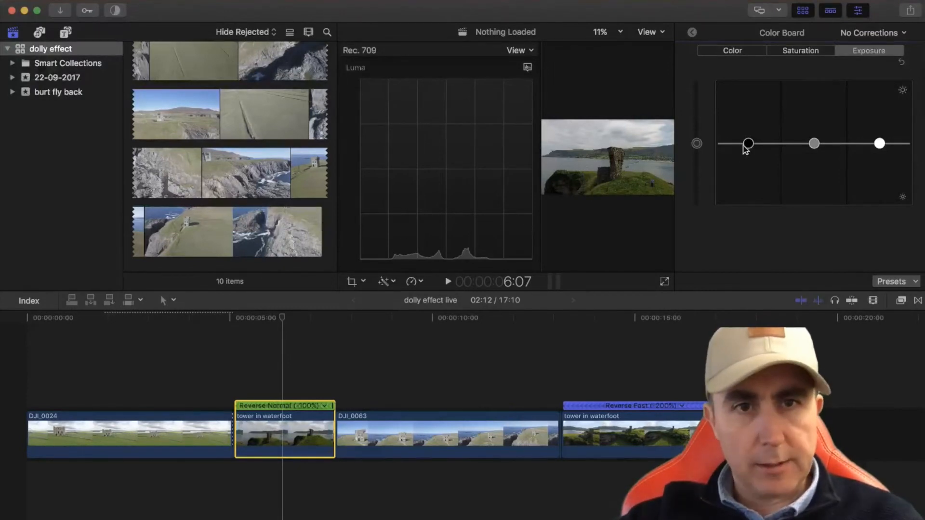
left_click_drag(749, 147, 748, 152)
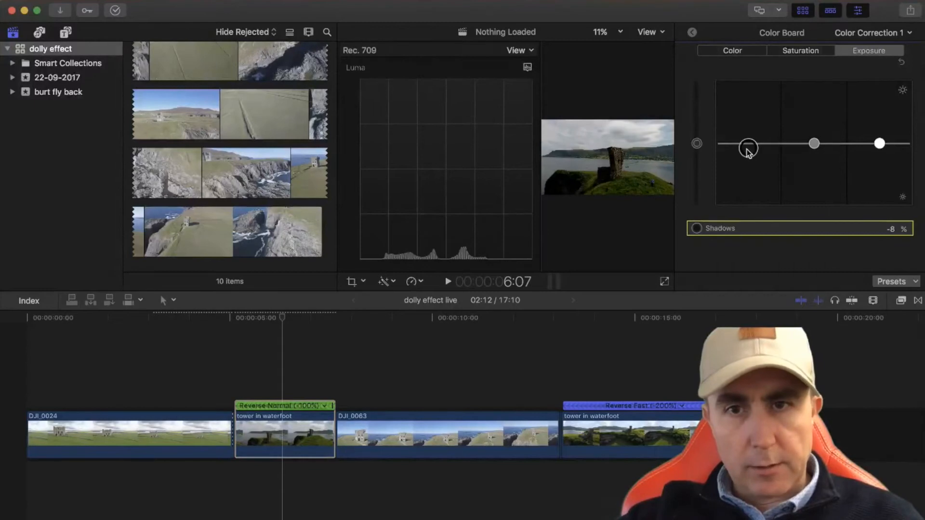
left_click_drag(880, 144, 880, 135)
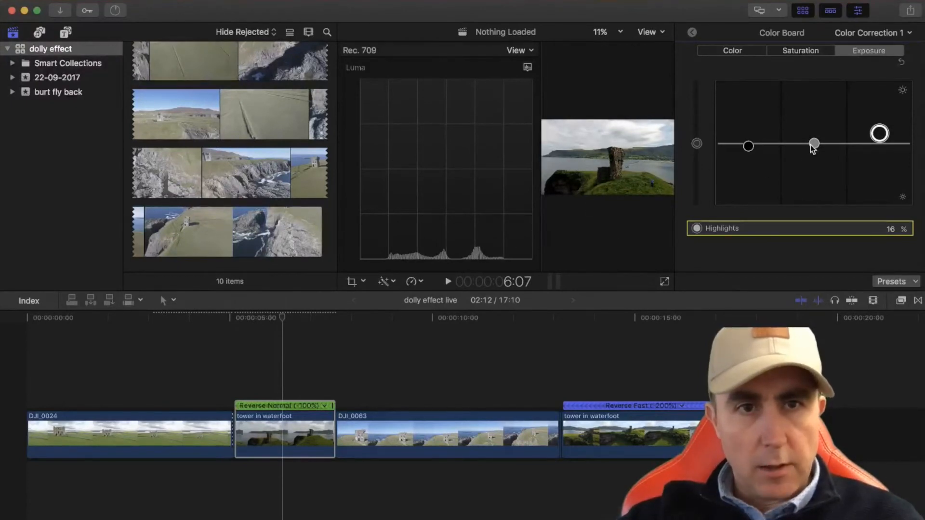
left_click(811, 145)
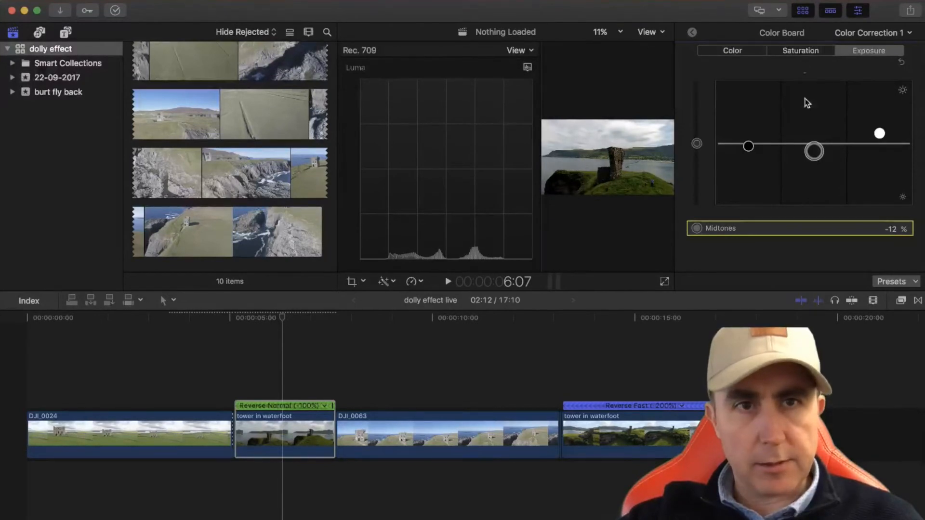
left_click(797, 52)
left_click_drag(697, 147, 703, 114)
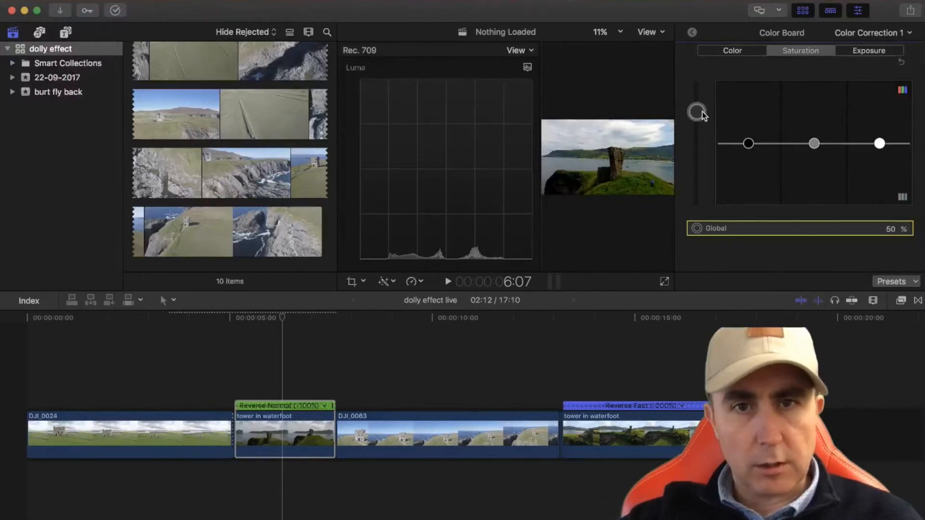
Grade the DJI_0063 clip with exposure shadows at -23%, raised highlights, midtones at -12% and global saturation at 18%
left_click(387, 423)
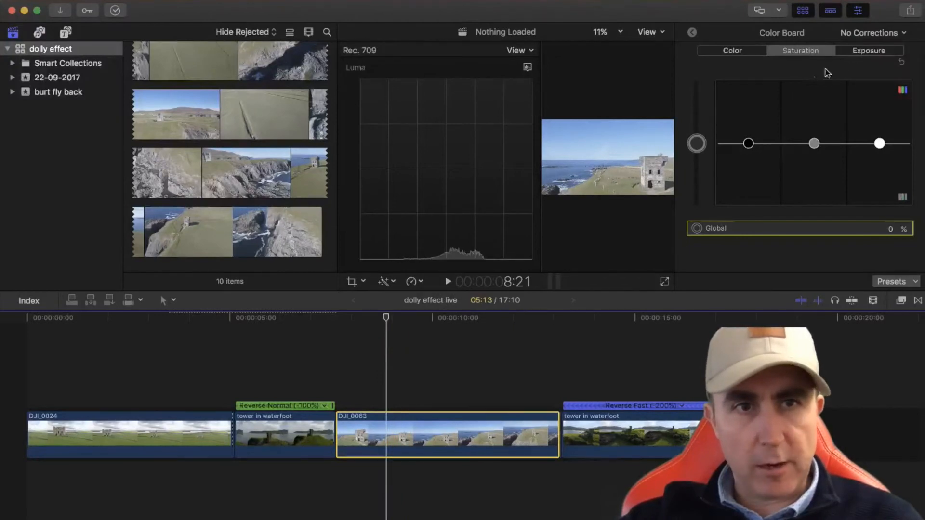
left_click(857, 52)
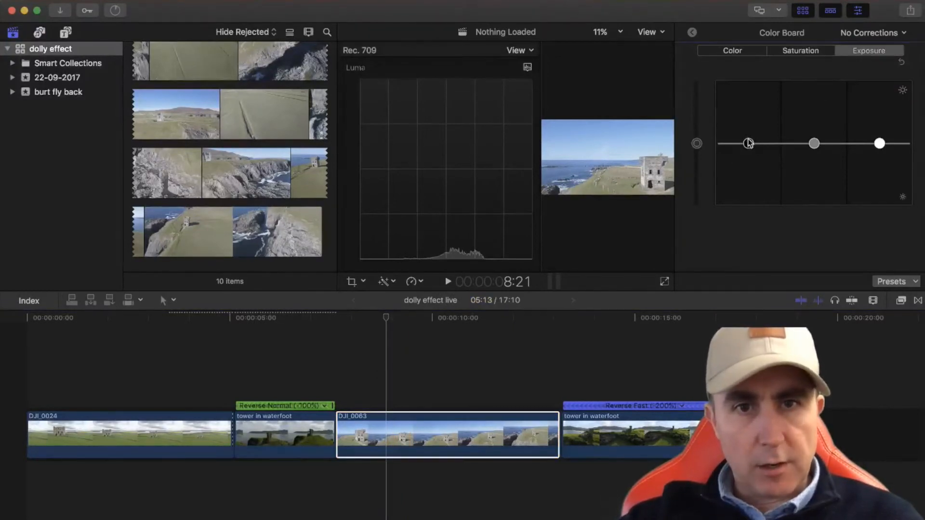
left_click_drag(748, 144, 738, 166)
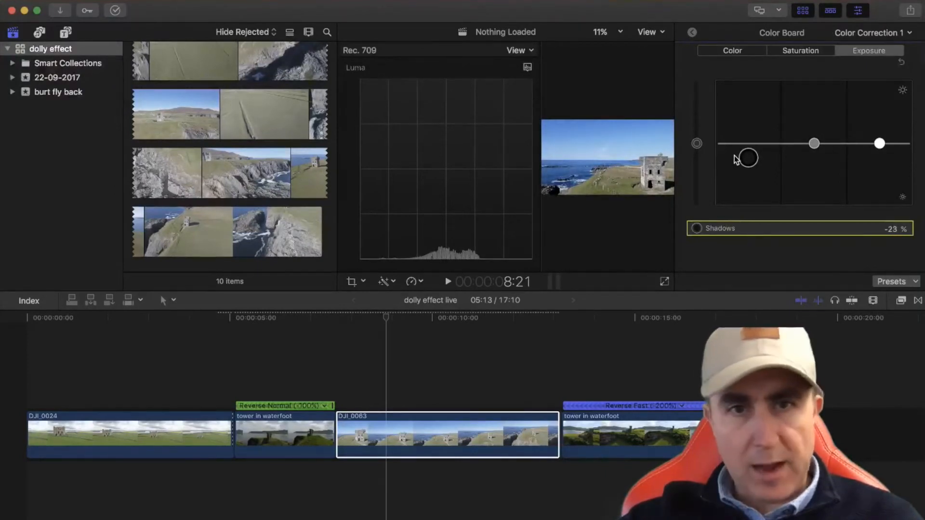
left_click_drag(879, 143, 880, 130)
left_click_drag(814, 144, 813, 161)
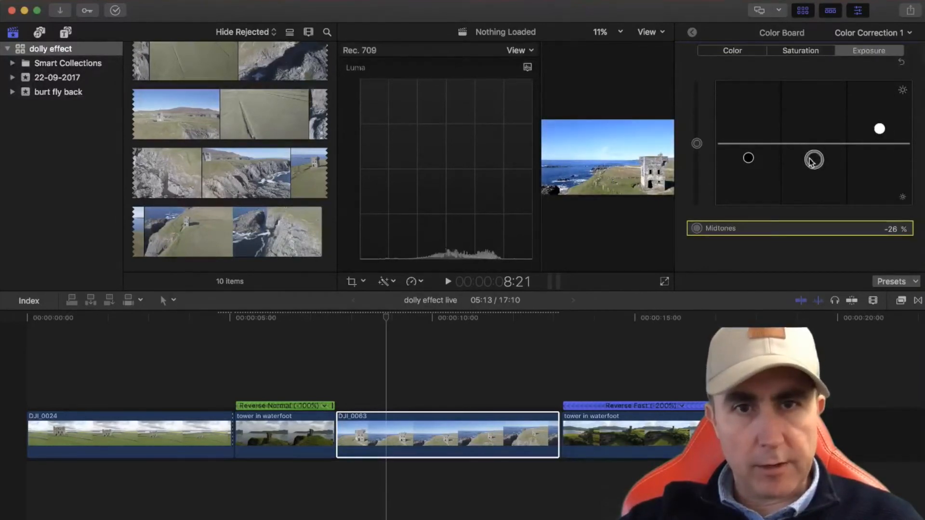
left_click_drag(811, 161, 813, 152)
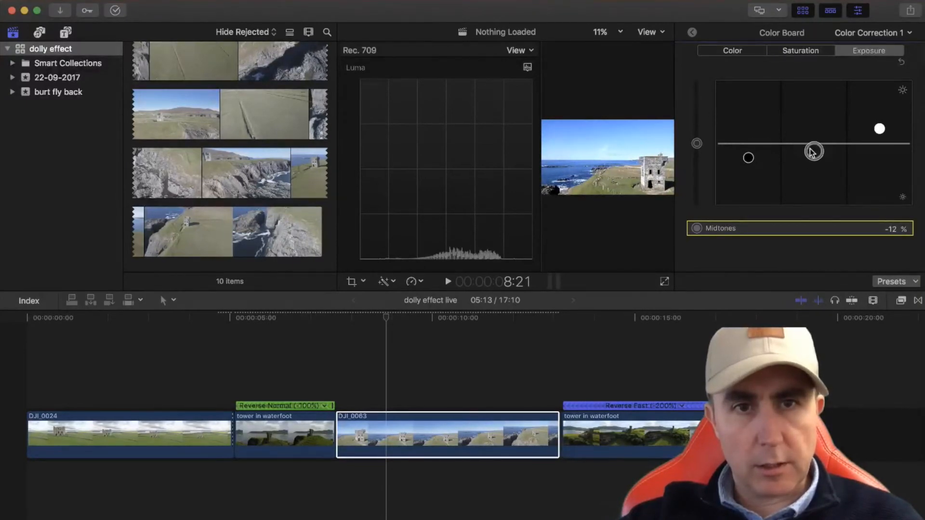
left_click(802, 50)
left_click_drag(697, 144, 698, 135)
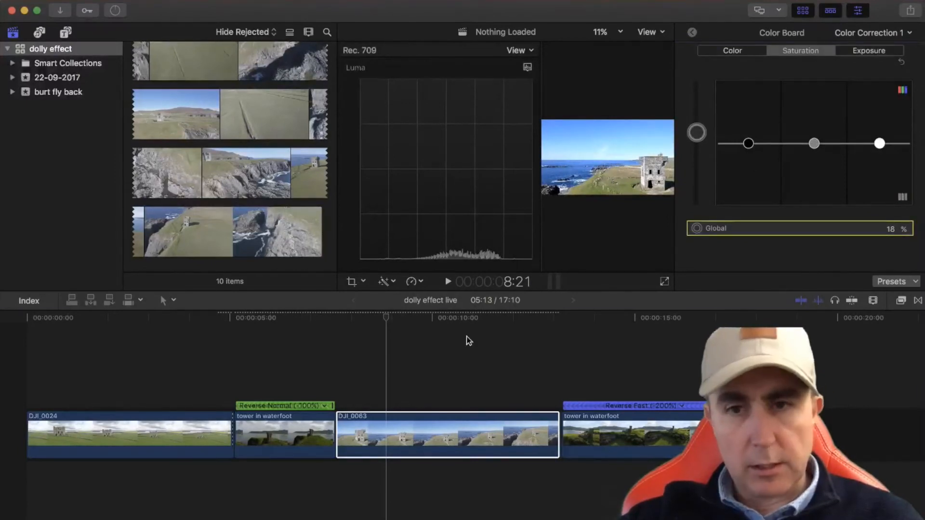
Grade the -200% reversed tower in waterfoot clip: slightly darken the shadows, set highlights to 9%, midtones to 4% and global saturation to 12%
left_click(634, 381)
left_click(638, 455)
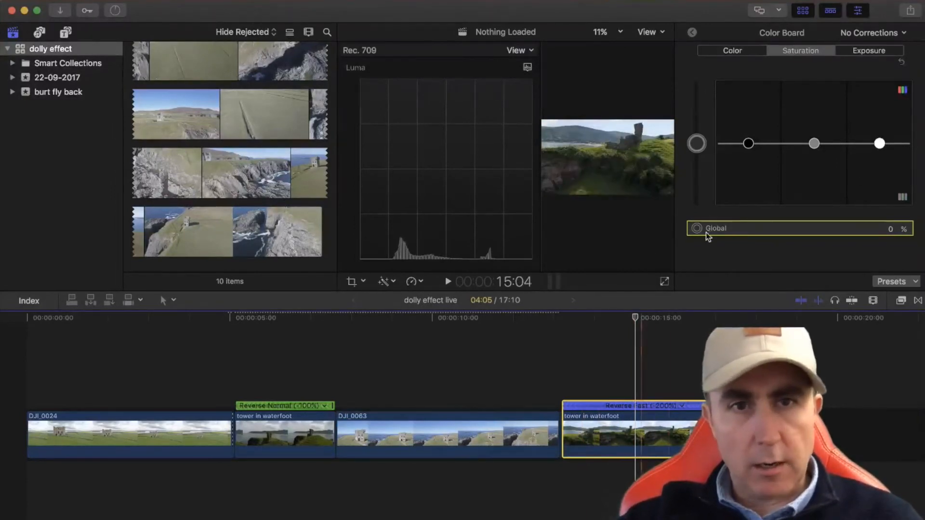
left_click(882, 51)
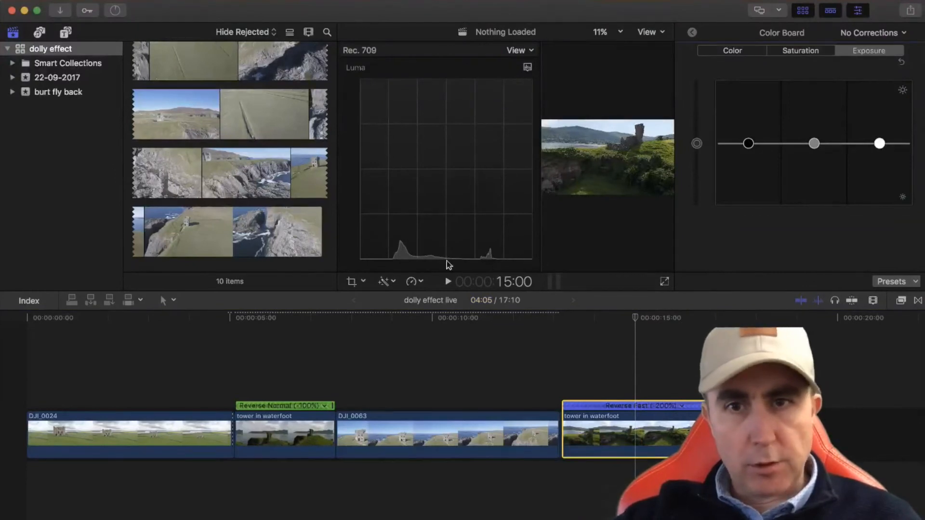
left_click_drag(752, 142, 750, 145)
left_click_drag(880, 143, 879, 140)
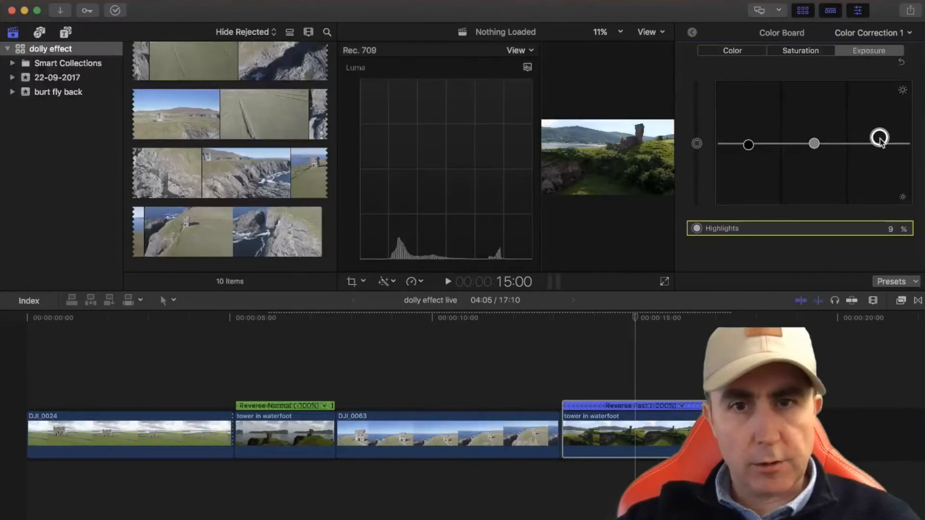
left_click_drag(815, 146, 815, 149)
mouse_move(814, 144)
left_mouse_down()
mouse_move(815, 128)
mouse_move(816, 140)
left_mouse_up()
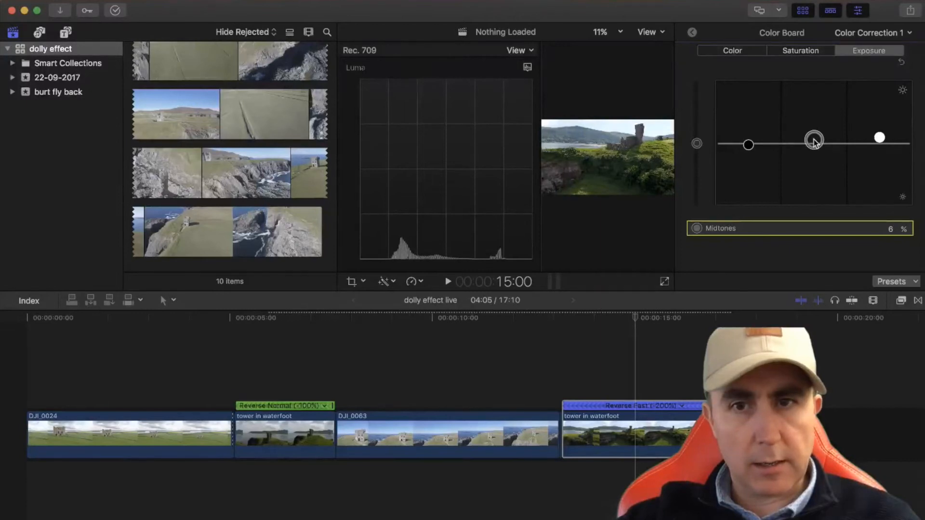
left_click_drag(815, 141, 814, 143)
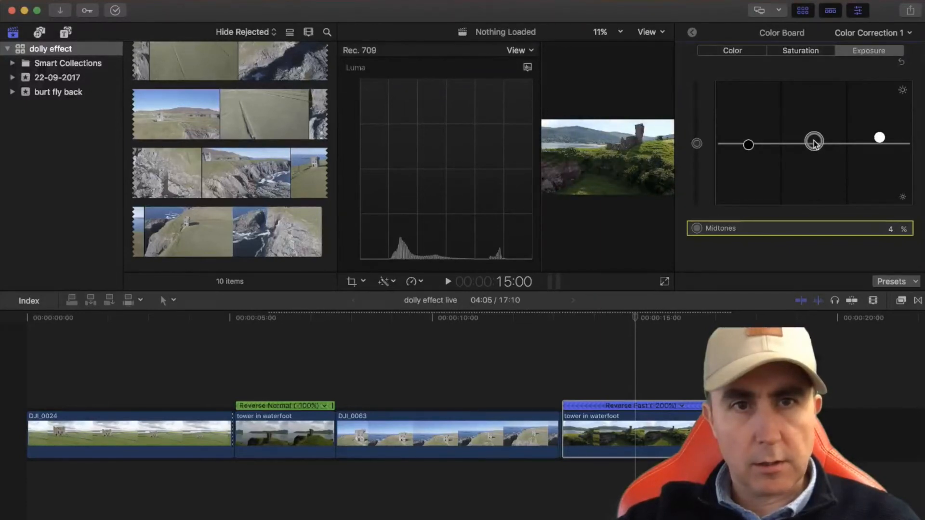
left_click(792, 52)
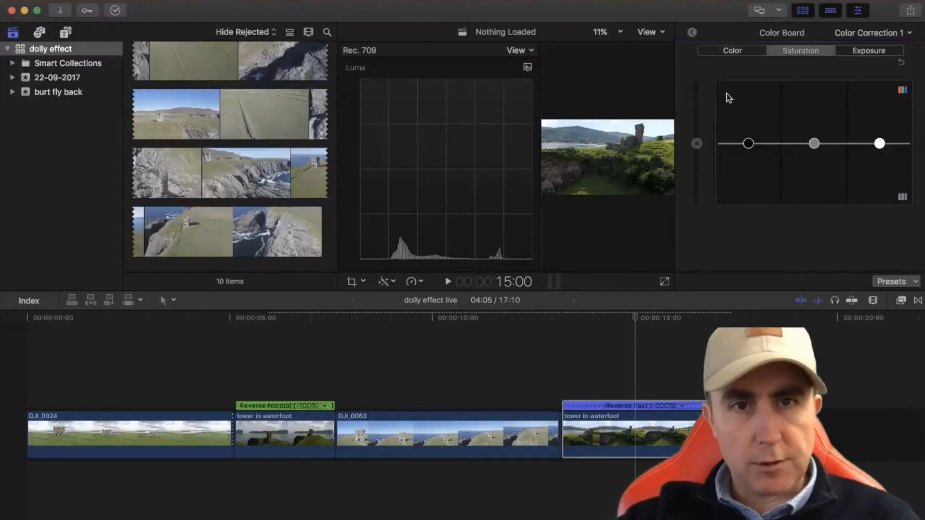
left_click(698, 144)
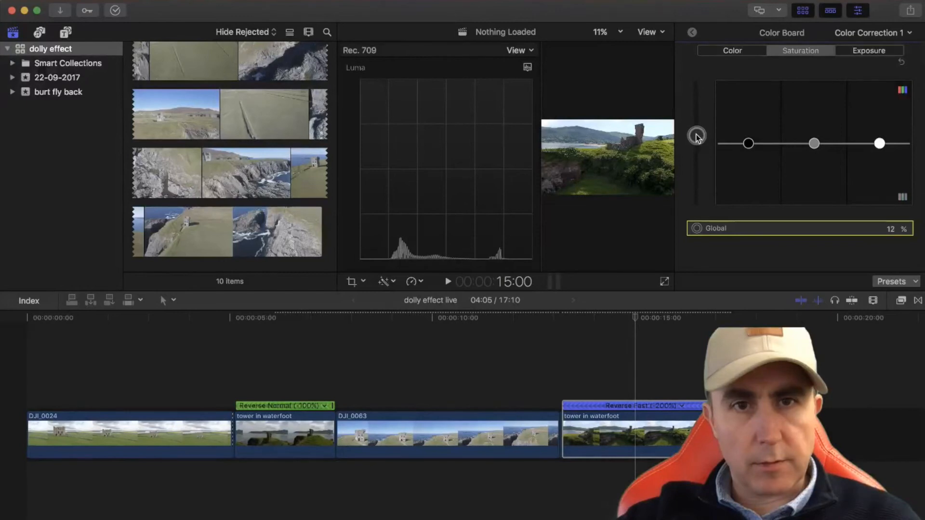
Hide the video scopes and play the whole edit full screen from the start of the timeline
left_click(547, 380)
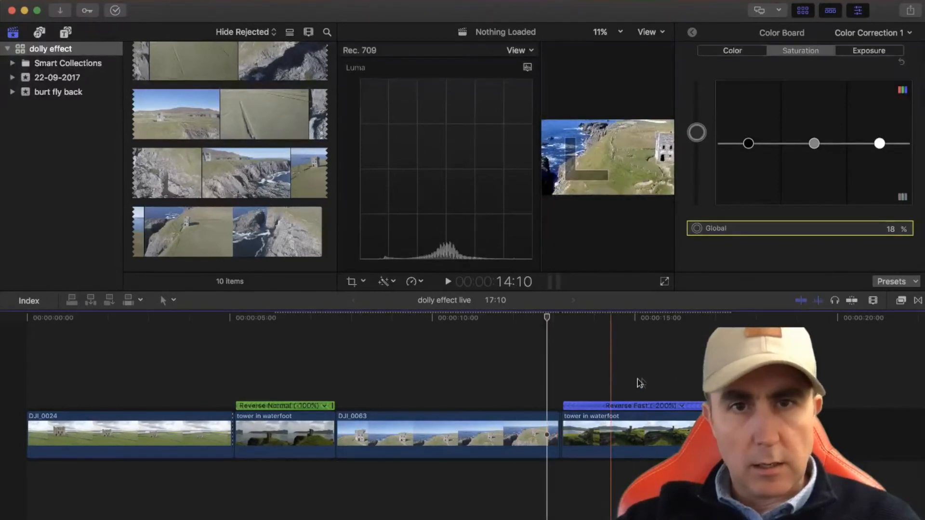
left_click(28, 381)
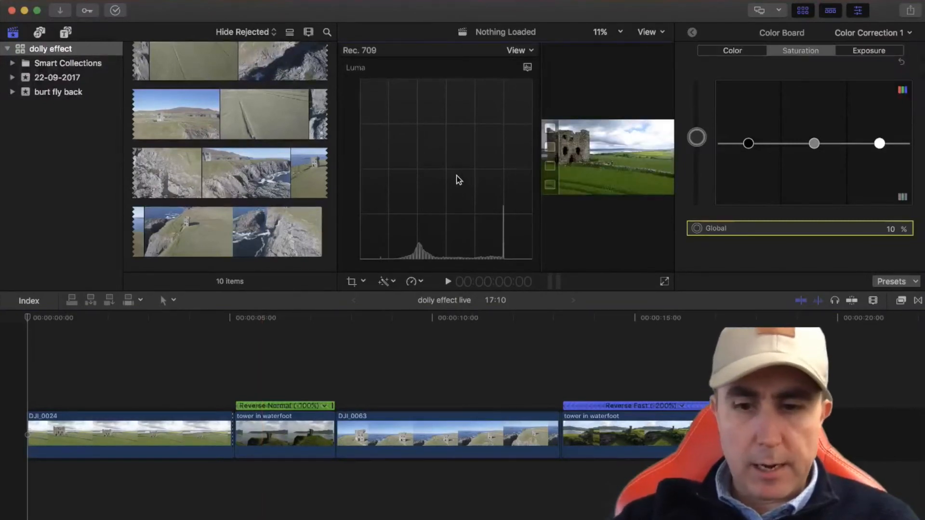
key("super+7")
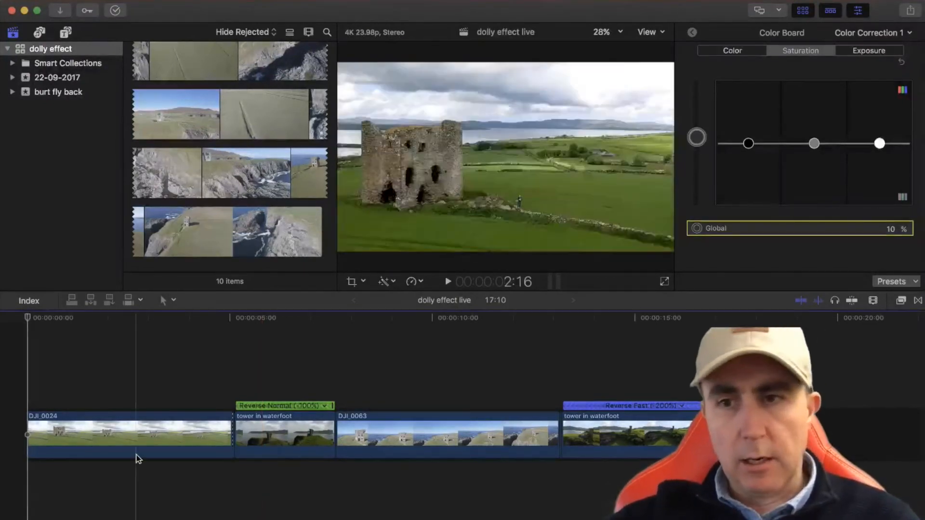
left_click(663, 283)
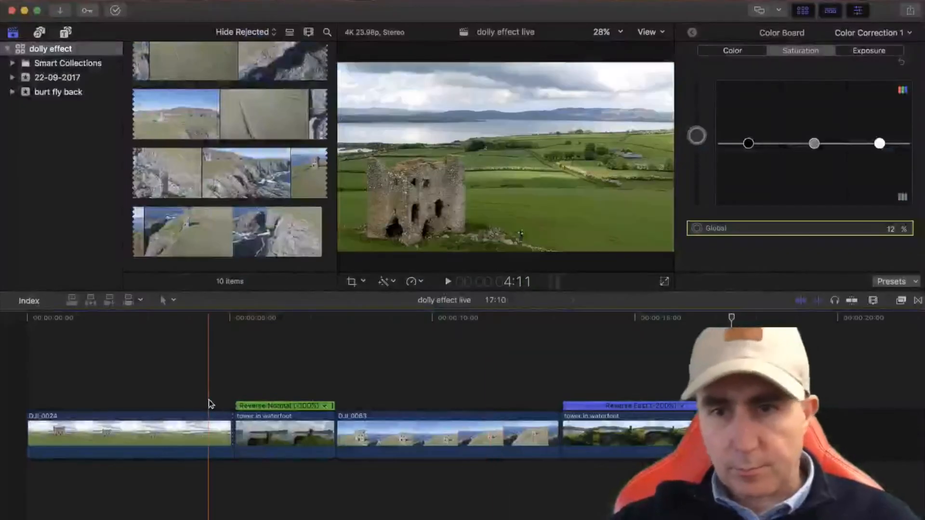
Delete the tiny leftover DJI_0024 fragment just before the -100% reversed tower in waterfoot clip
left_click(218, 389)
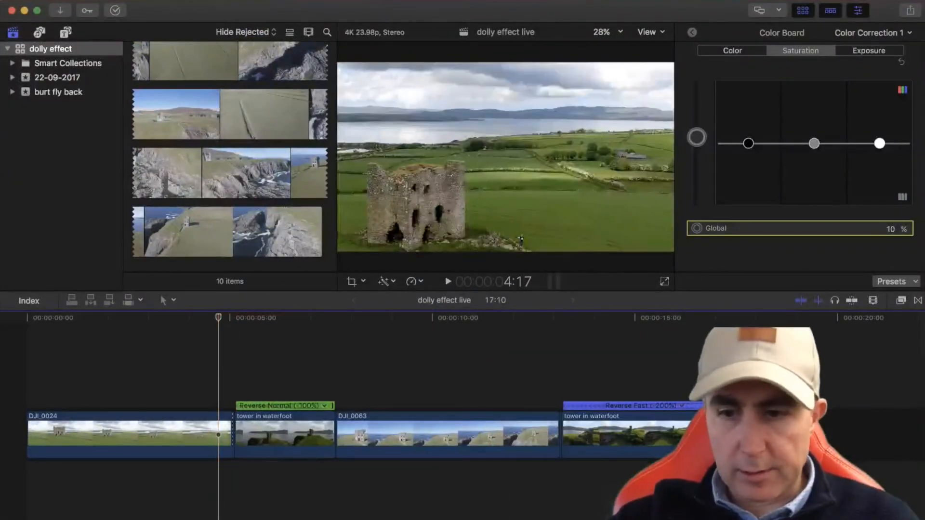
key("super+equal")
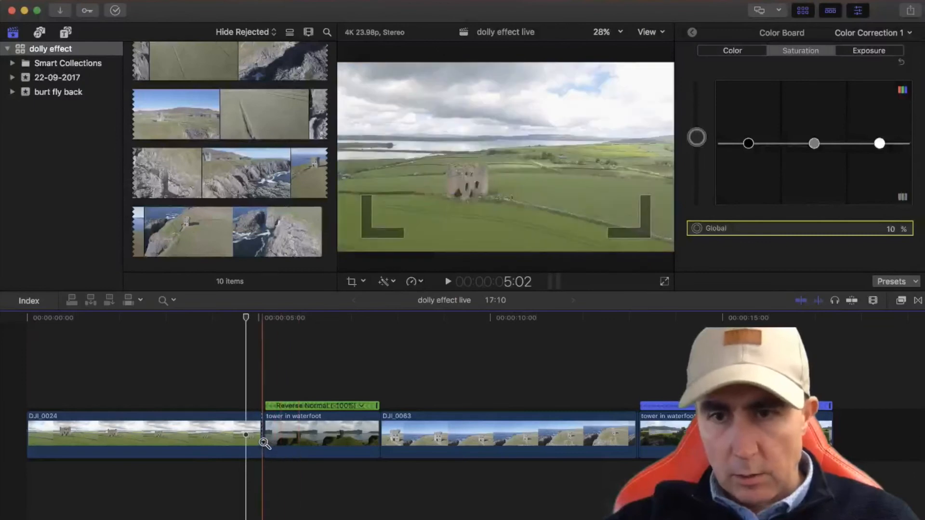
key("super+equal")
left_click(264, 442)
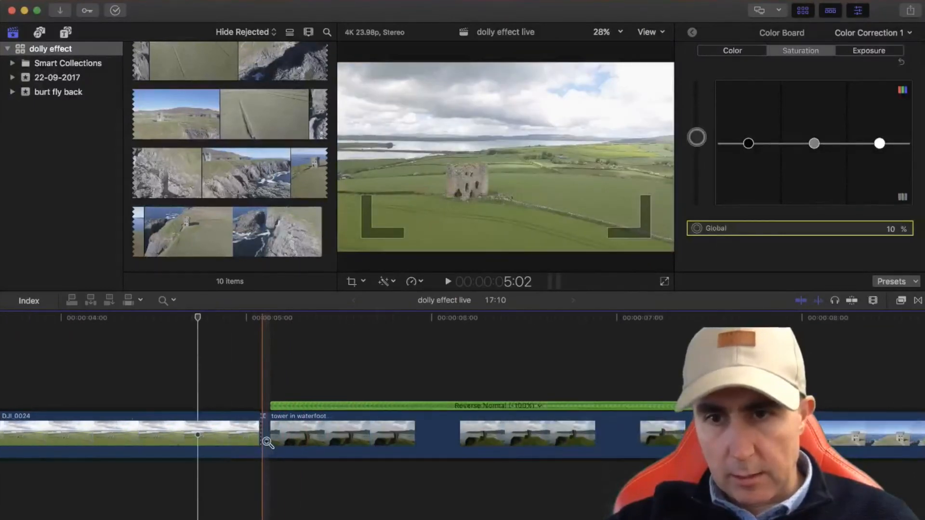
left_click(265, 442)
key("a")
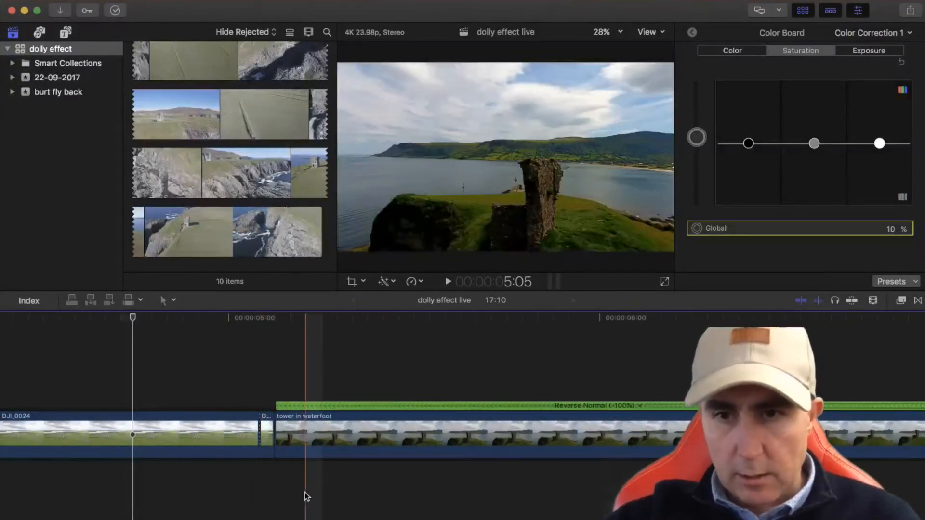
left_click(266, 432)
key("Delete")
Delete the tiny leftover DJI_0063 fragment before the -200% reversed tower in waterfoot clip and return the playhead to the timeline start
scroll(270, 420, "right", 10)
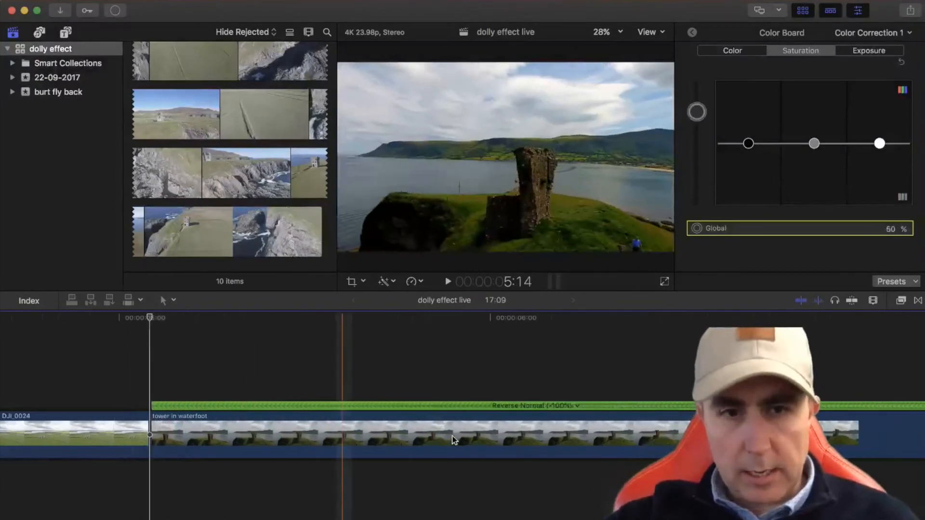
scroll(600, 437, "right", 20)
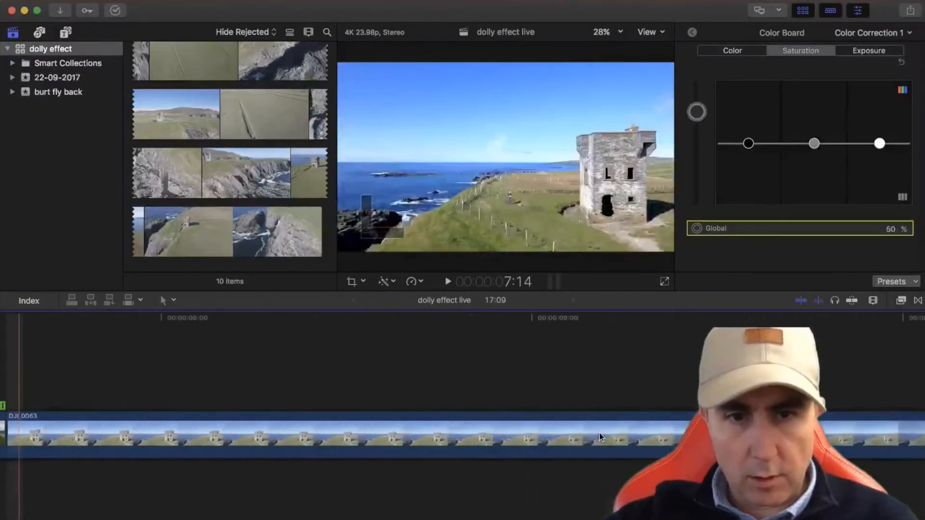
scroll(600, 437, "right", 20)
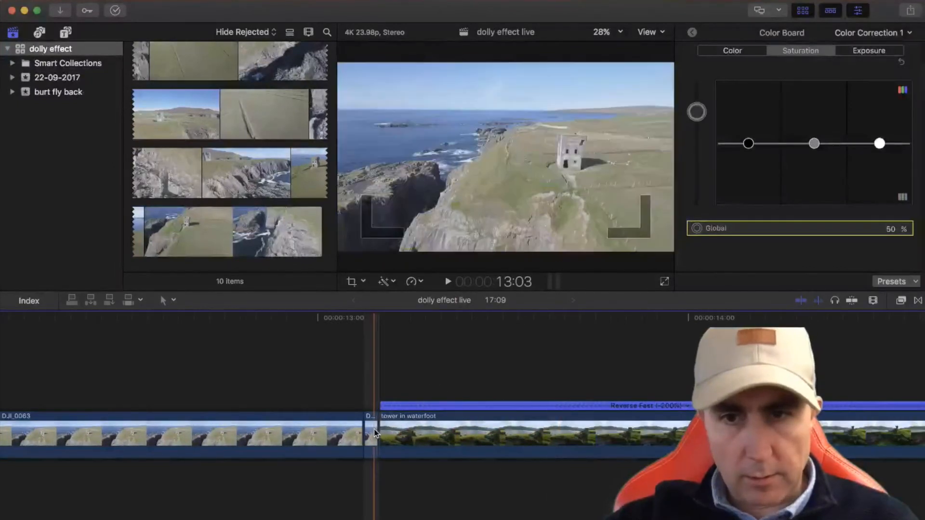
left_click(372, 429)
key("Delete")
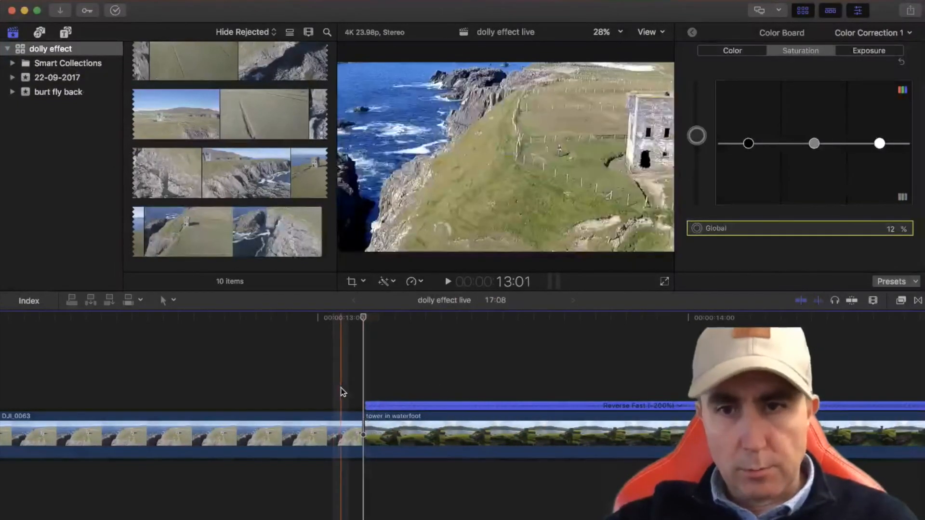
scroll(342, 392, "left", 15)
scroll(342, 392, "left", 20)
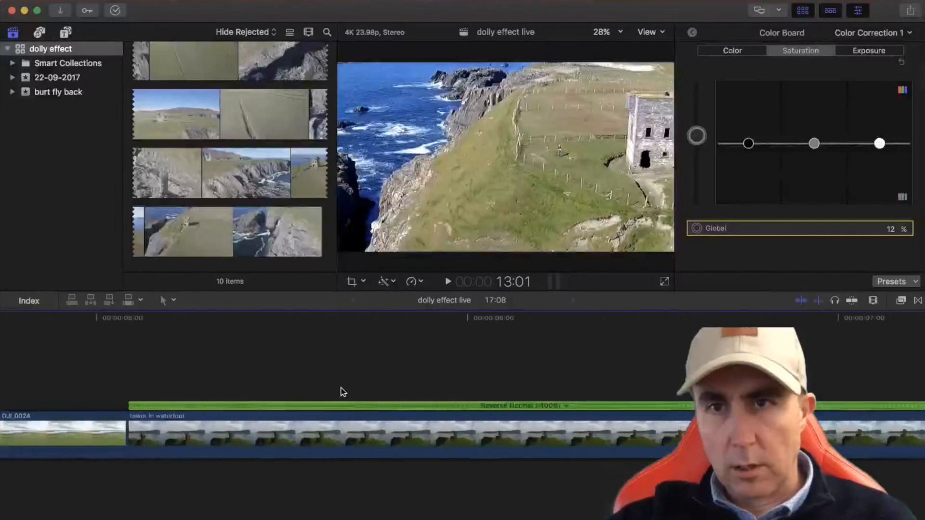
key("shift+z")
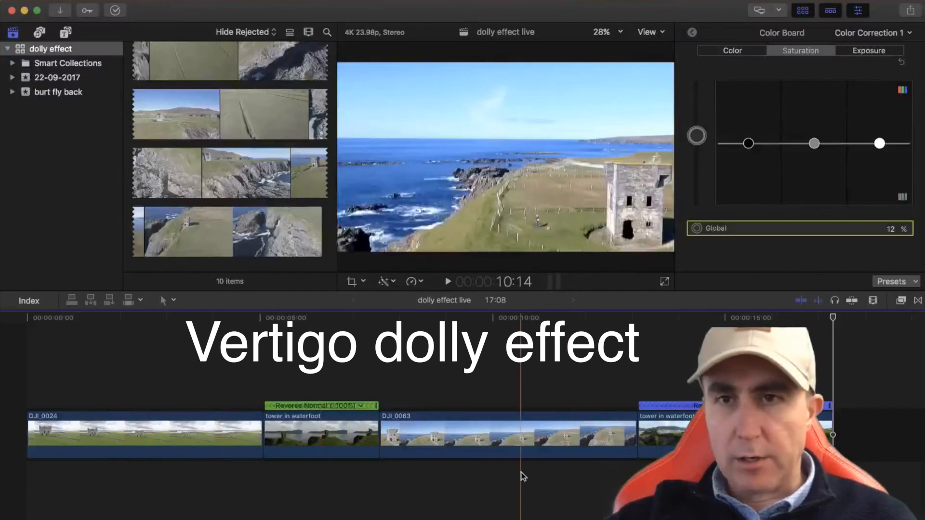
left_click(29, 372)
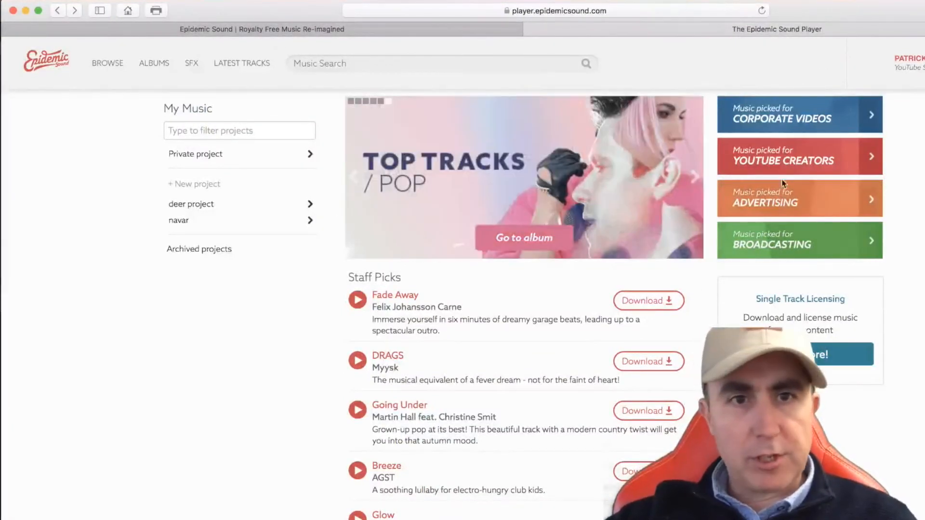
Open the Epidemic Sound music picked for YouTube creators, play the downloaded Stellar Finale track in iTunes, and close the iTunes window
left_click(779, 155)
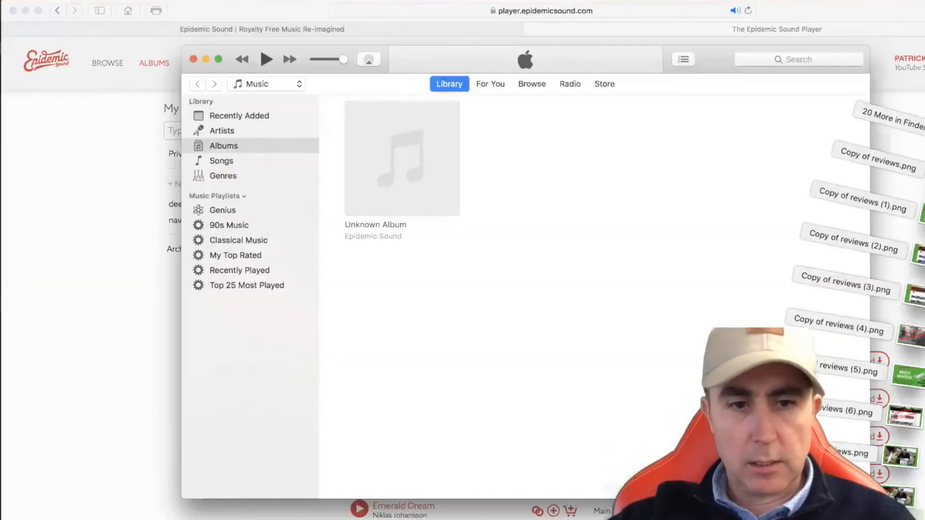
left_click_drag(897, 511, 345, 22)
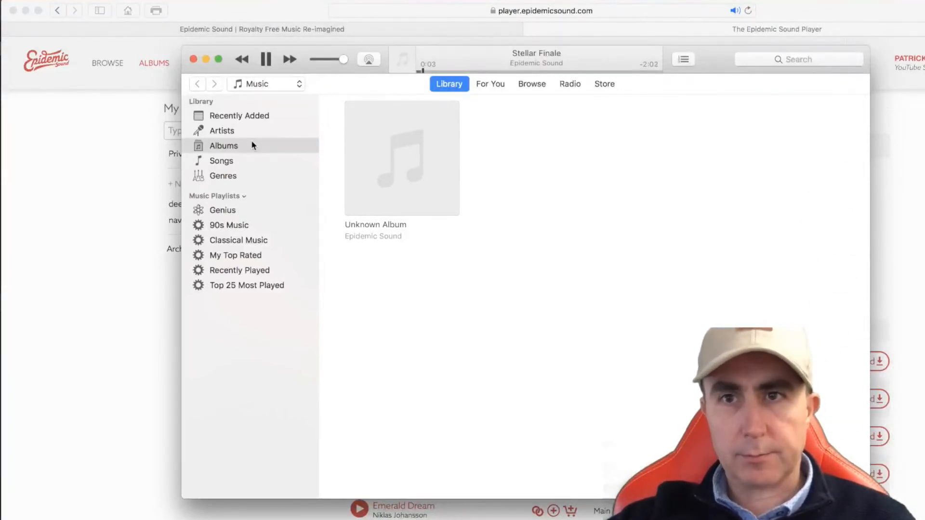
left_click(193, 59)
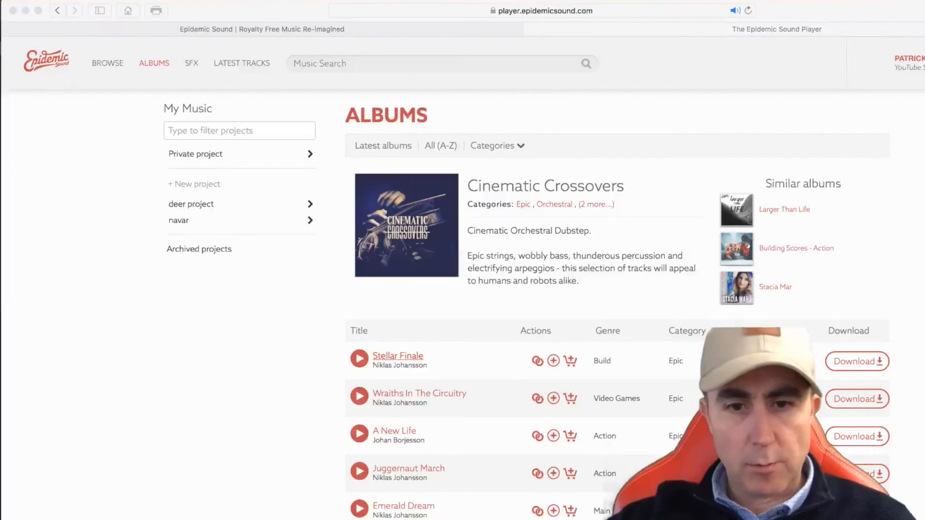
right_click(649, 518)
left_click(621, 518)
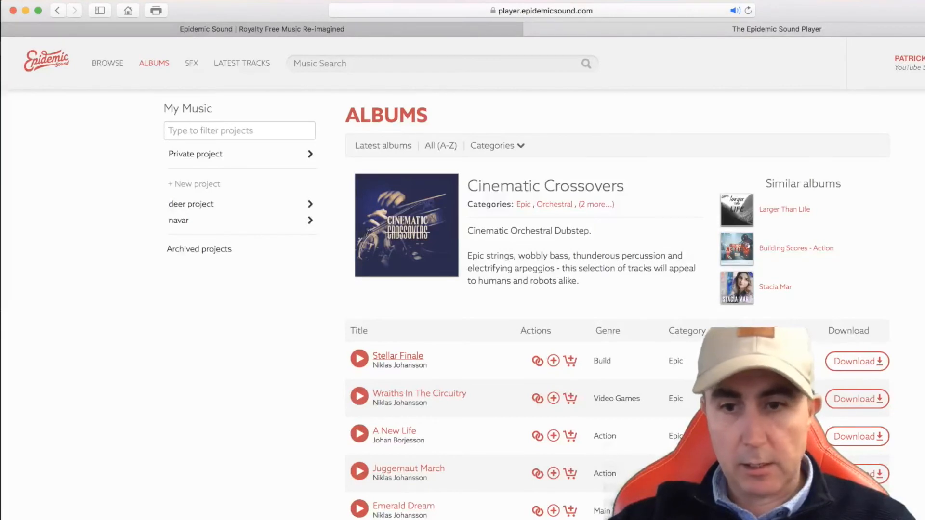
Minimize the browser to return to Final Cut Pro and create a new event named music in the dolly effect library
left_click(25, 10)
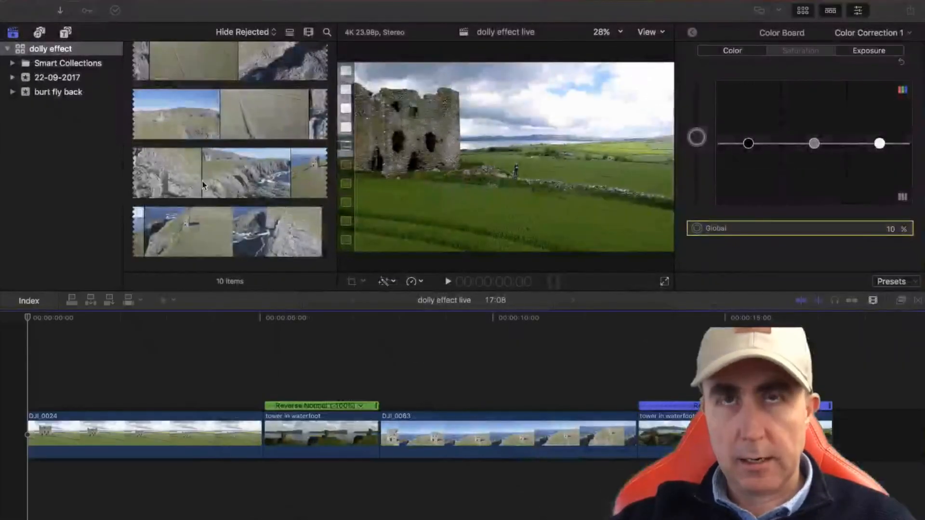
left_click(11, 50)
left_click(8, 50)
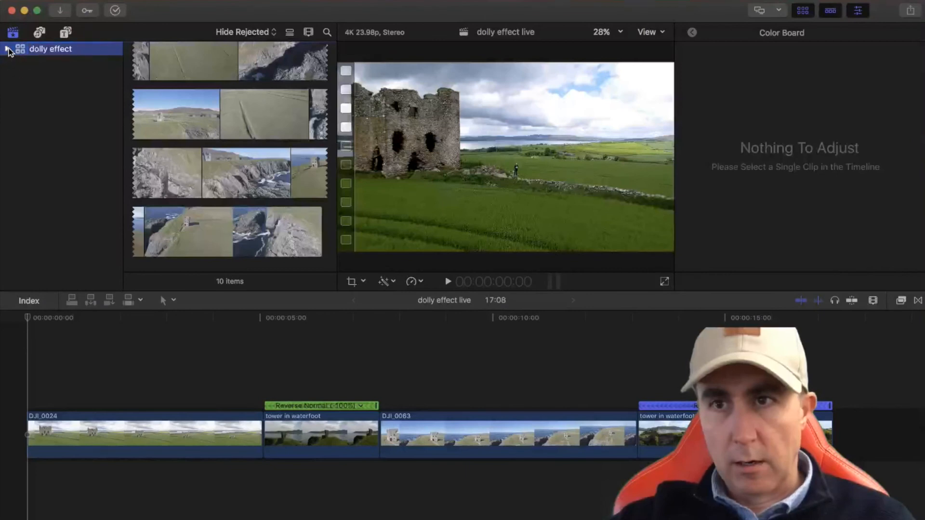
left_click(8, 49)
left_click(64, 68)
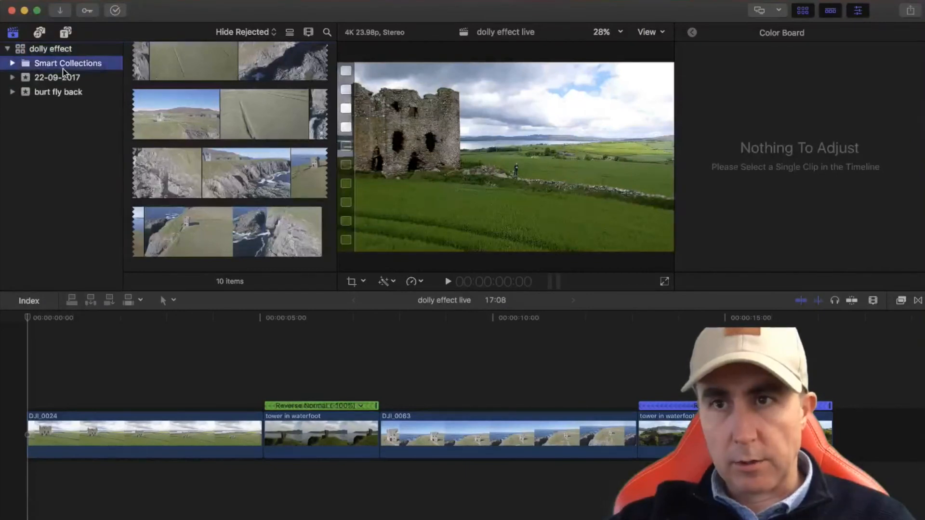
left_click(115, 1)
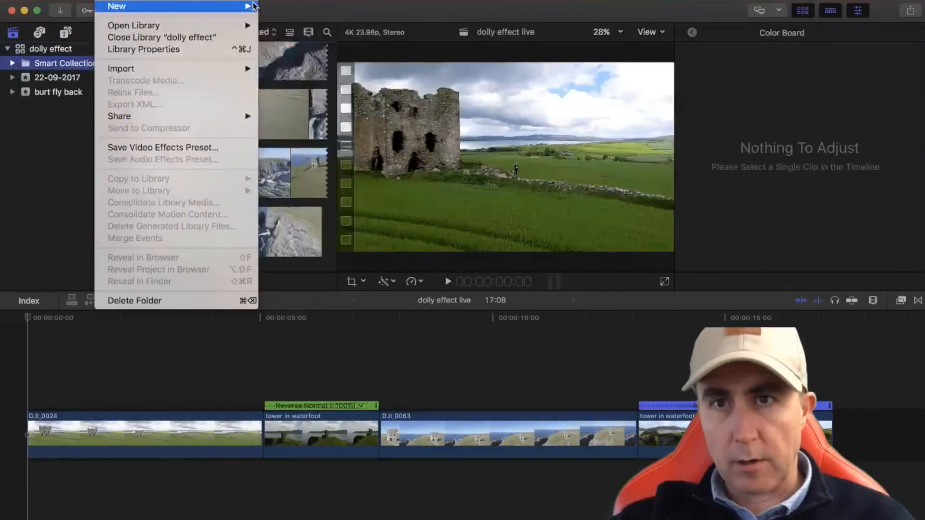
mouse_move(241, 5)
left_click(279, 20)
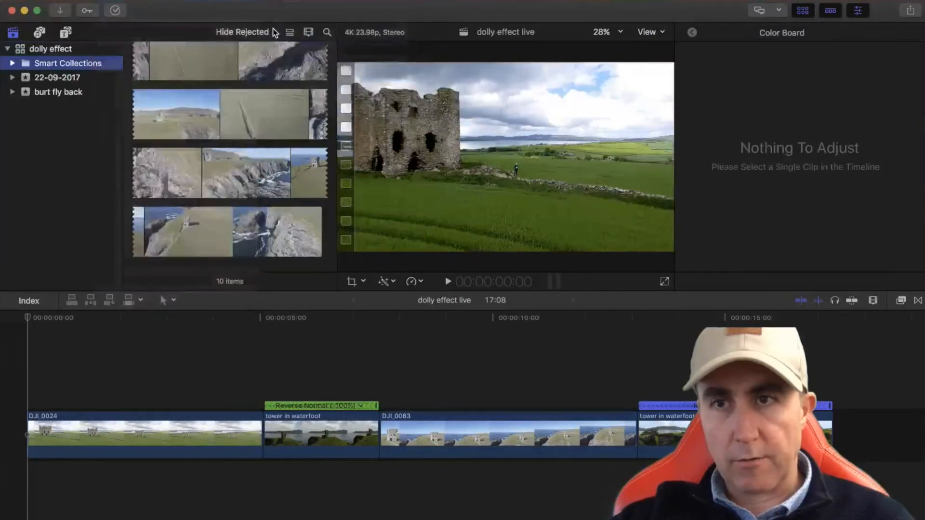
type("music")
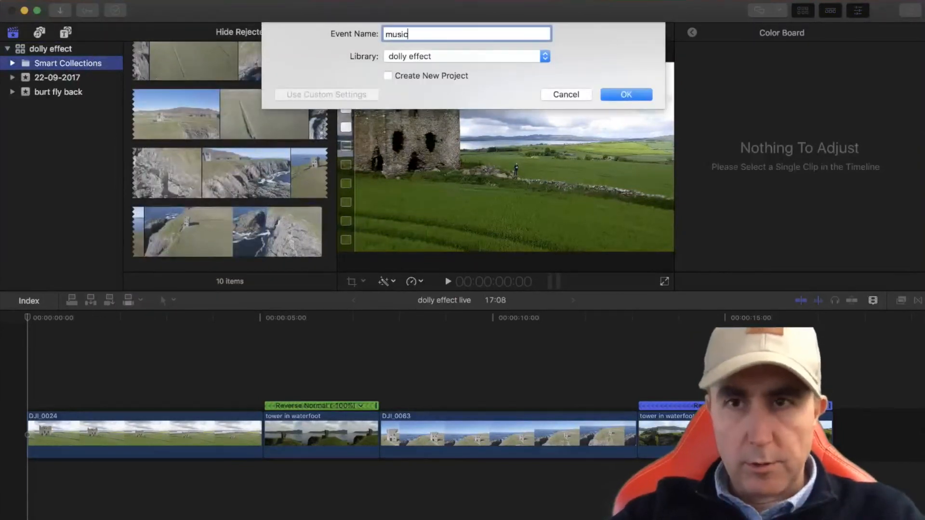
key("Return")
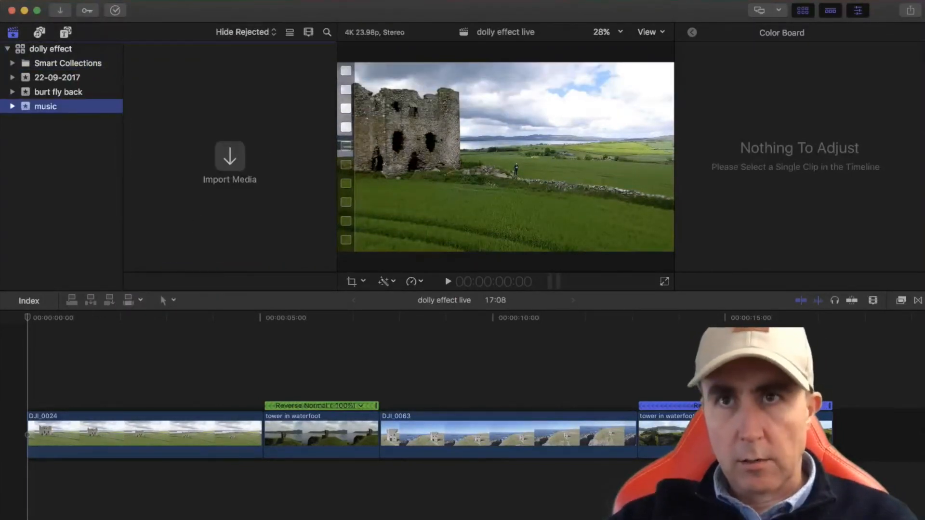
Import the Stellar Finale track into the music event and mark its start point so about the last 53 seconds are selected
left_click_drag(219, 215, 215, 203)
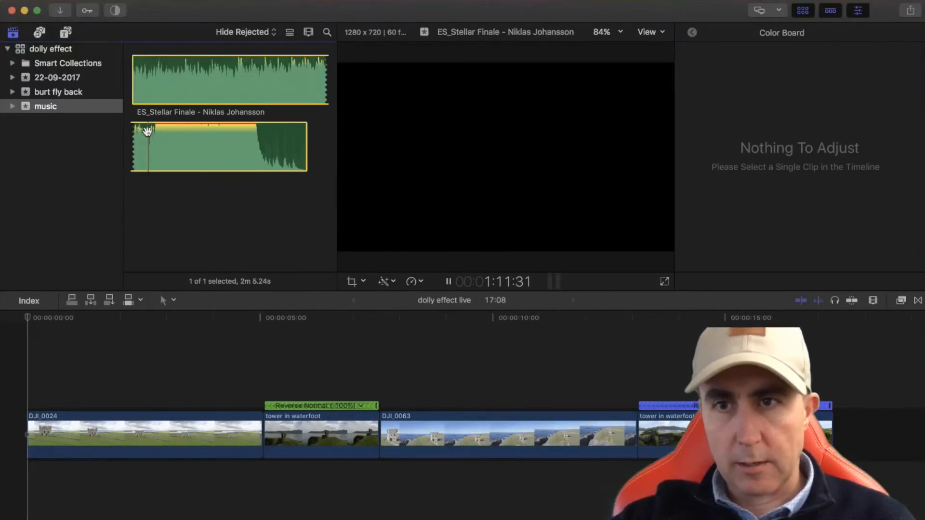
key("i")
key("space")
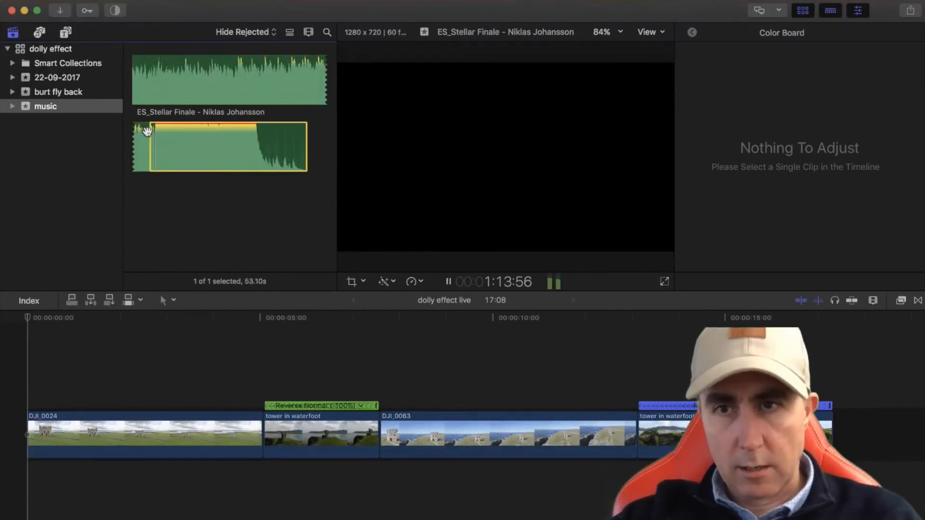
Connect the marked Stellar Finale range beneath the clips at the start of the timeline and play the edit with it
left_click_drag(176, 140, 23, 477)
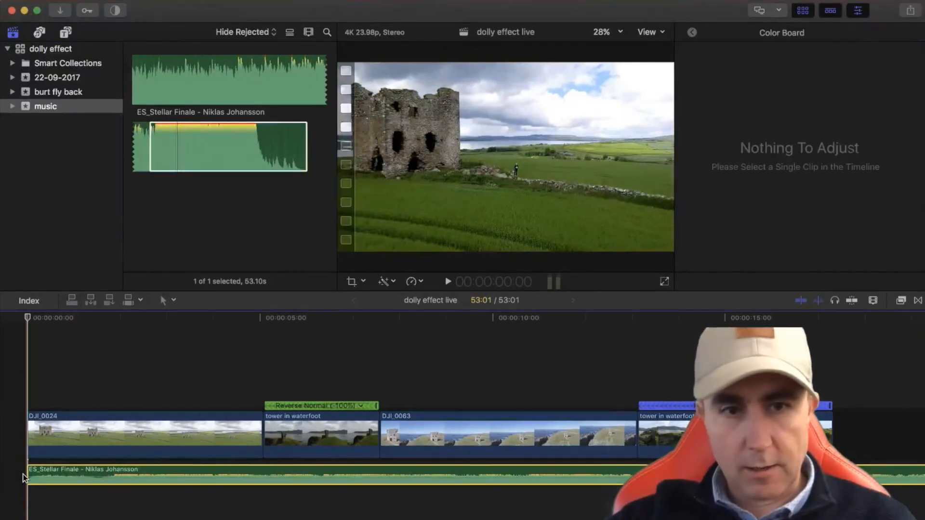
scroll(540, 506, "right", 8)
scroll(540, 506, "left", 8)
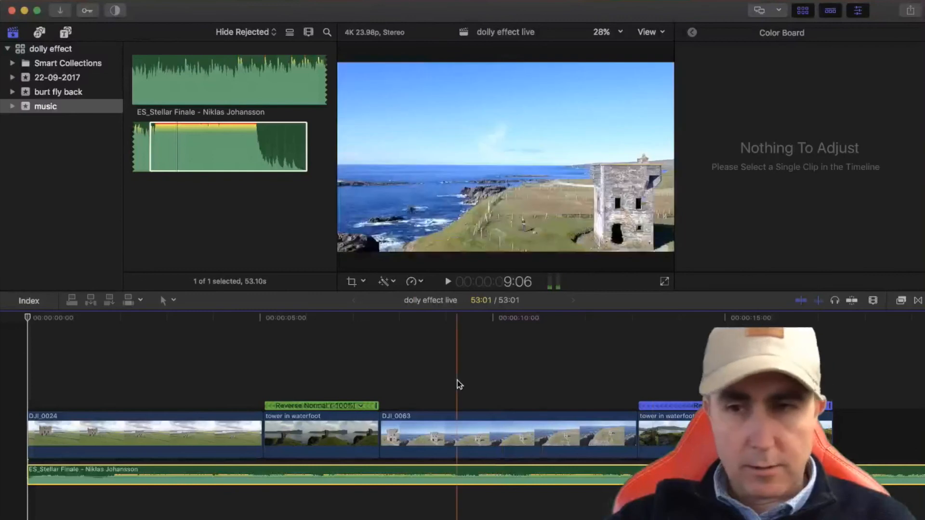
key("space")
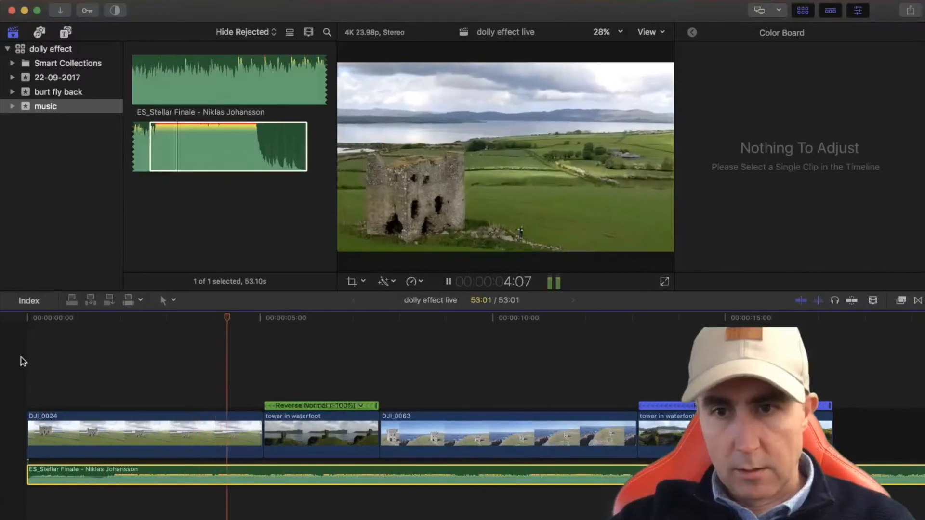
key("space")
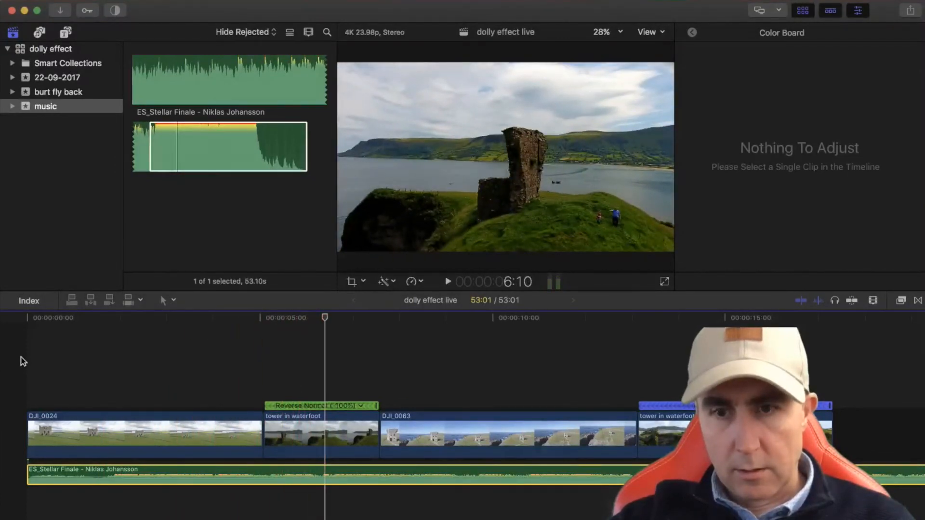
key("space")
Set the -100% reversed tower in waterfoot clip's global saturation to 16% and its global exposure to 6%
left_click(306, 373)
left_click(312, 421)
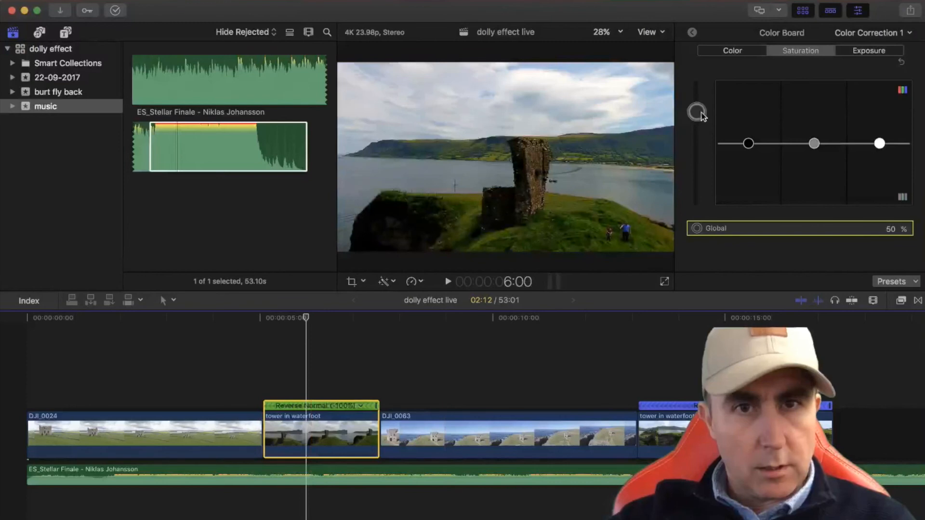
mouse_move(699, 117)
left_mouse_down()
mouse_move(696, 177)
mouse_move(696, 132)
left_mouse_up()
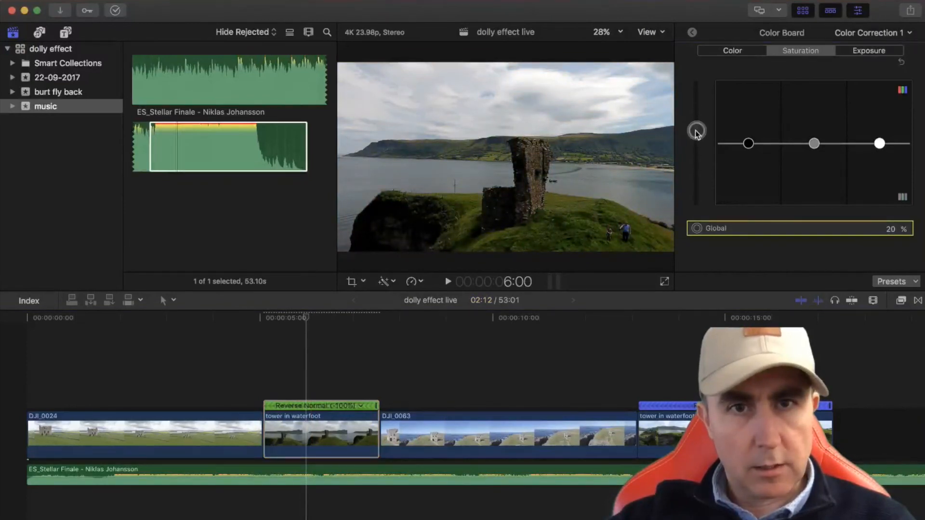
left_click(857, 52)
left_click_drag(697, 147, 696, 145)
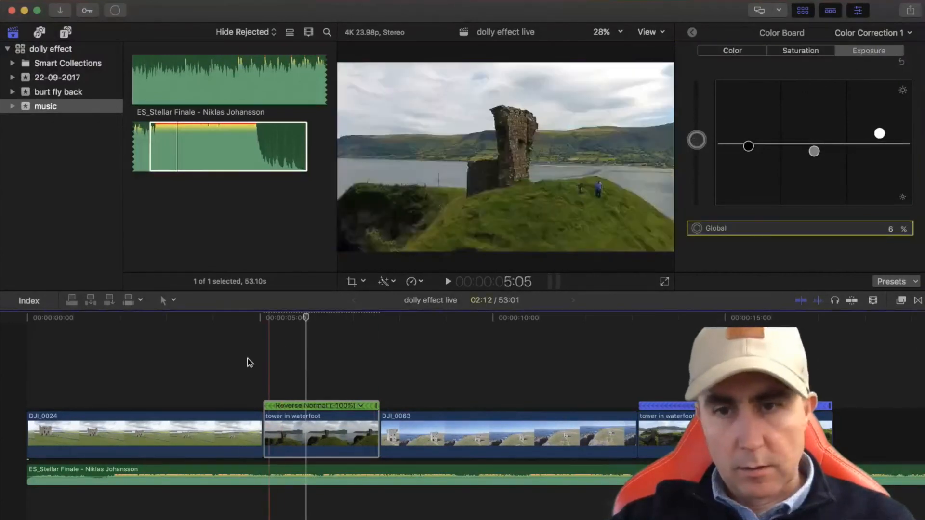
Play the edit with the music through to the last tower in waterfoot clip to check the result
key("space")
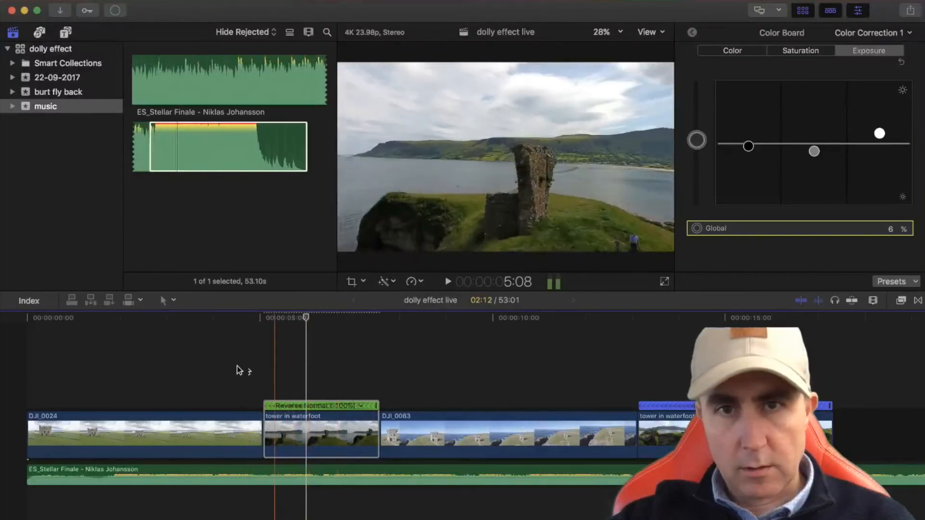
key("space")
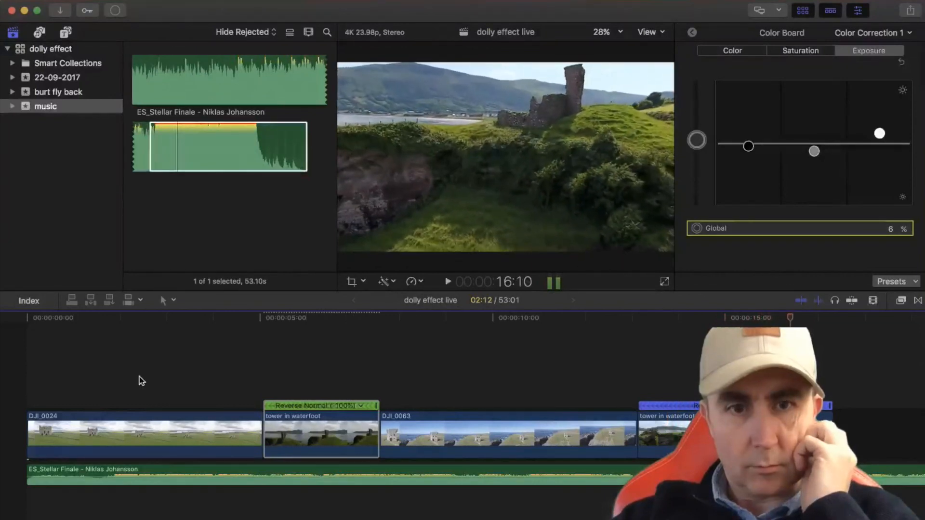
key("space")
Blade the Stellar Finale track at the end of the last tower in waterfoot clip and delete the excess music
scroll(128, 450, "right", 10)
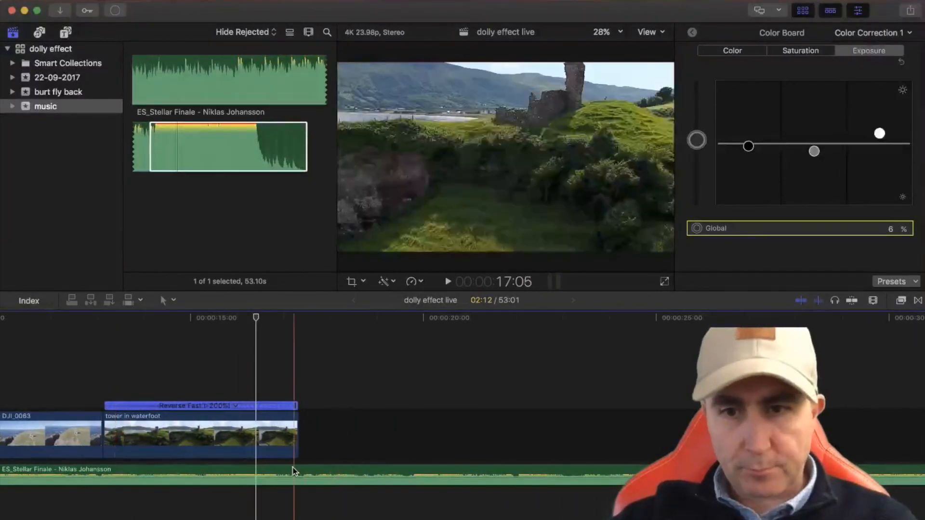
key("b")
left_click(301, 470)
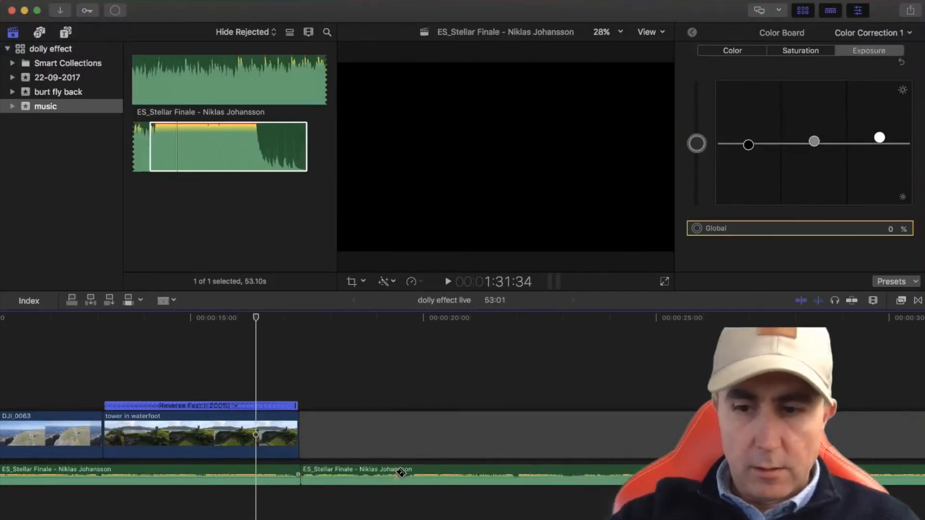
key("a")
left_click(457, 468)
key("Delete")
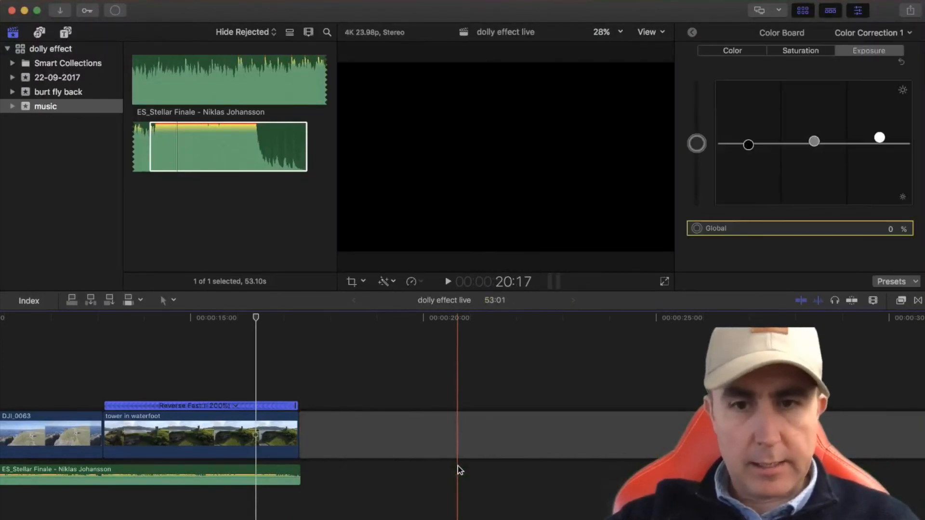
Delete the empty gap clip left after the last tower in waterfoot clip
left_click(453, 452)
key("Delete")
scroll(253, 365, "left", 3)
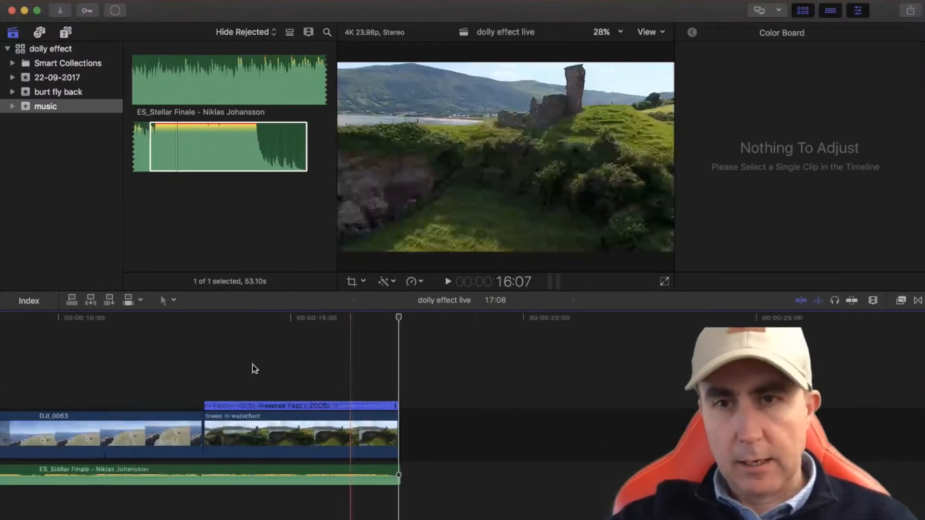
scroll(253, 366, "left", 5)
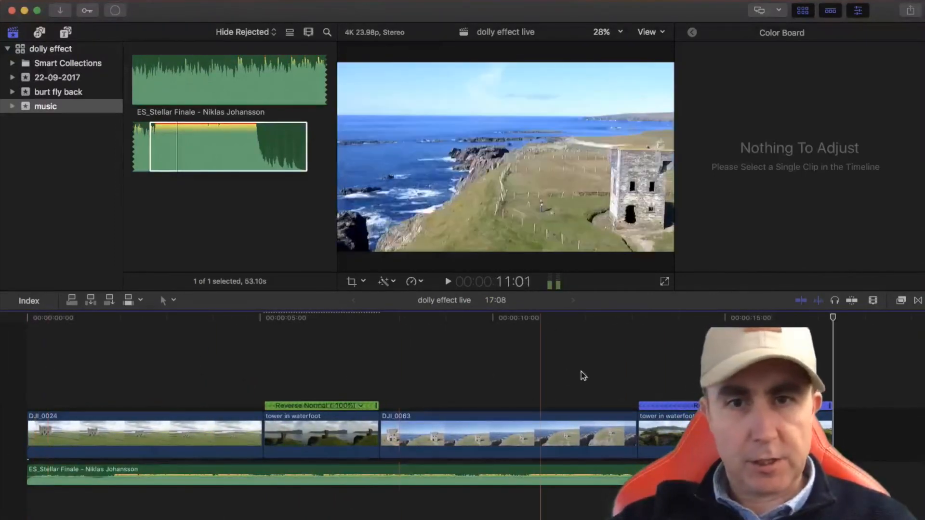